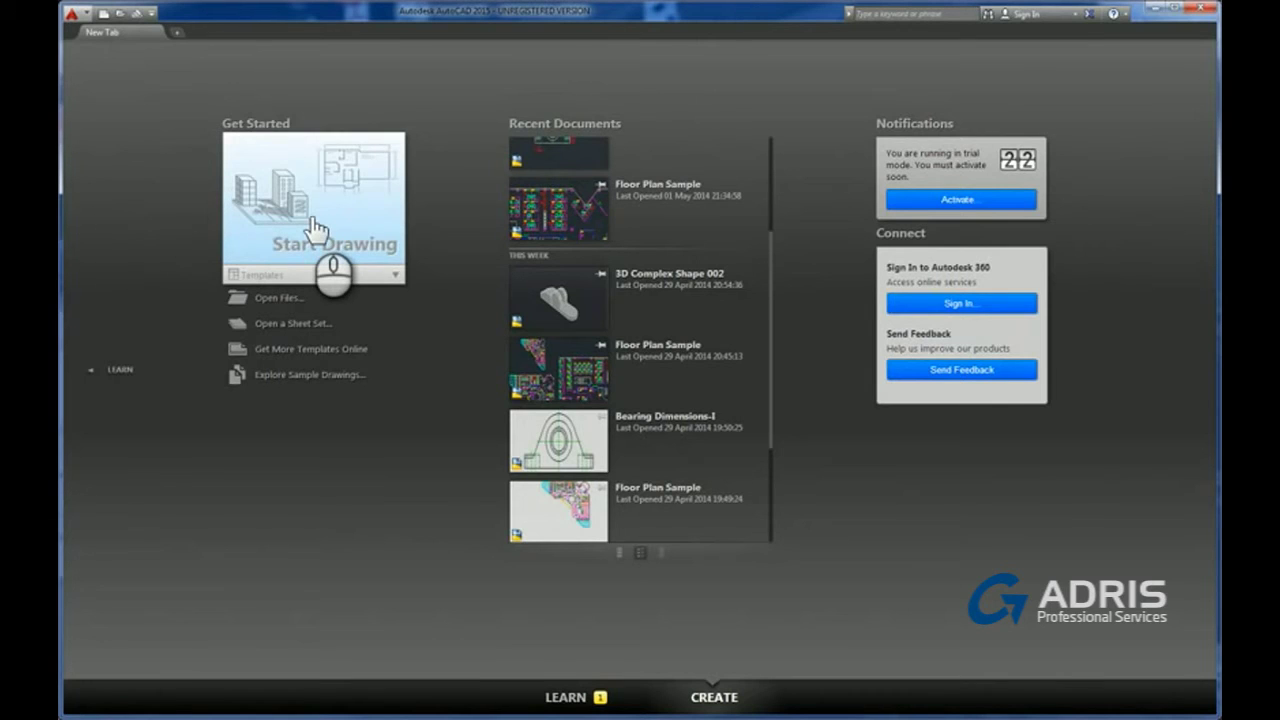
# Browse the Start page's template list and try the recent-drawings thumbnail, list and detail views
pyautogui.click(396, 277)
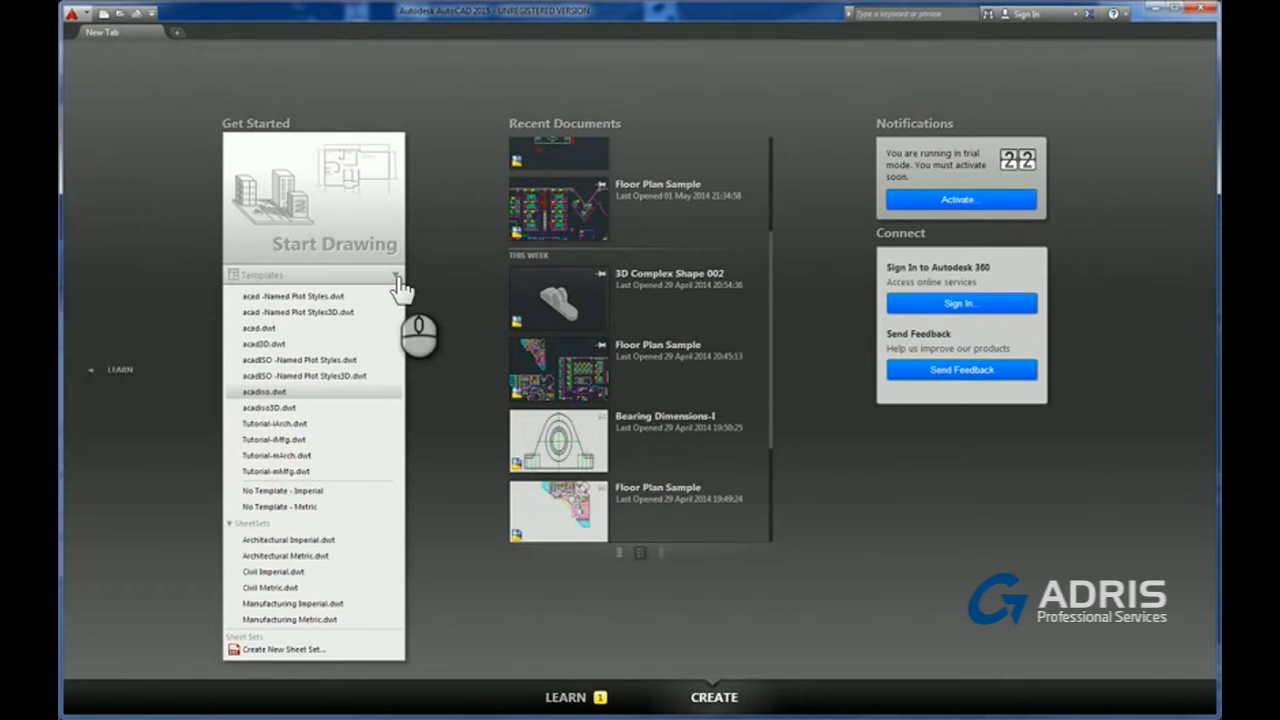
pyautogui.click(439, 253)
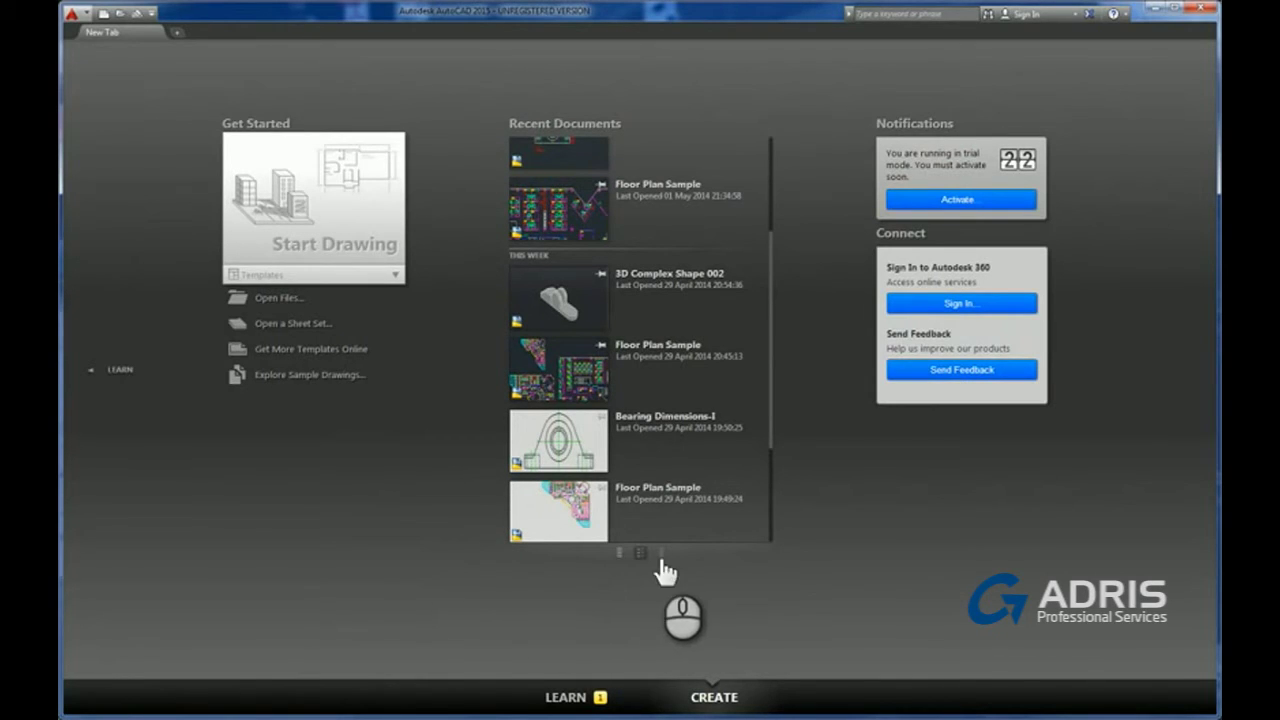
pyautogui.click(620, 553)
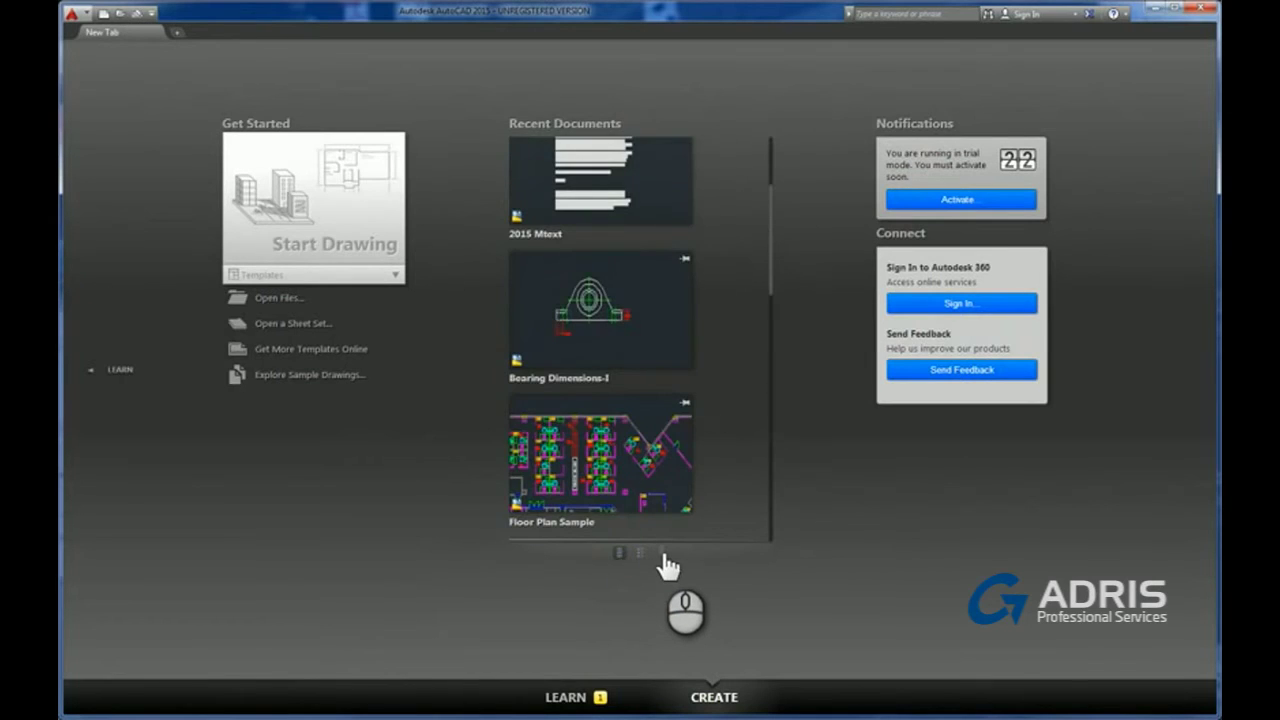
pyautogui.click(661, 554)
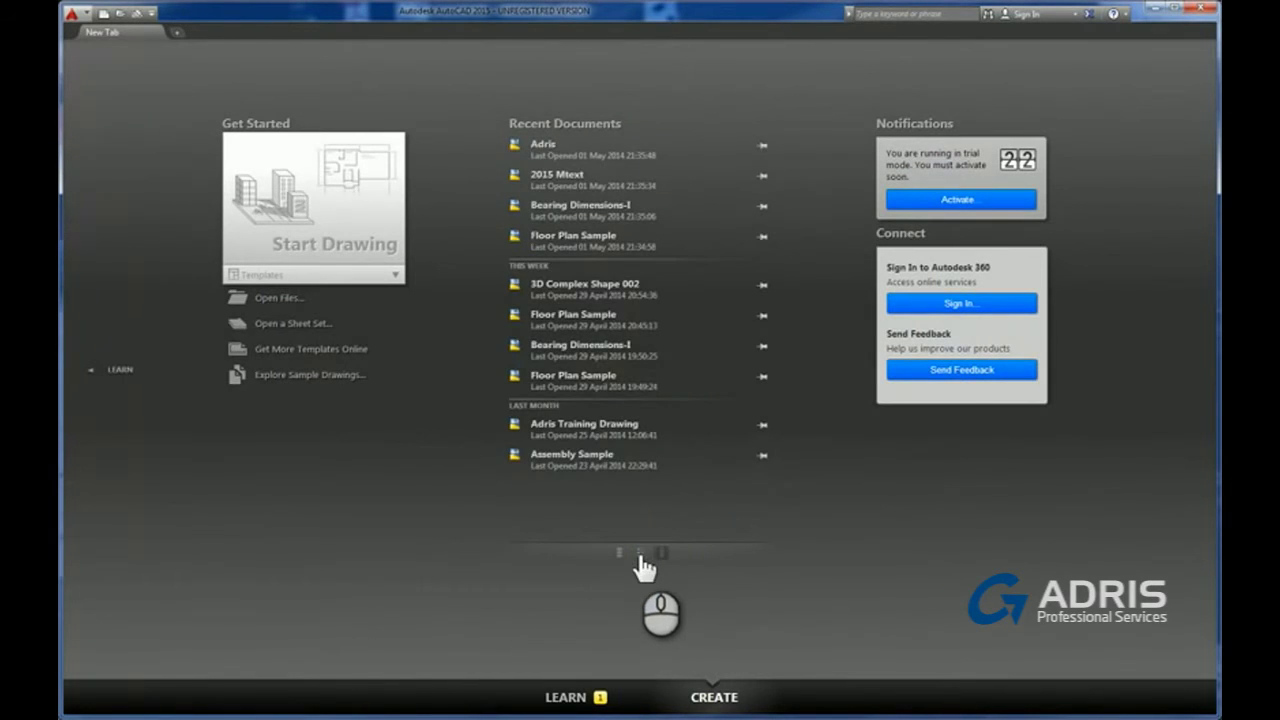
pyautogui.click(641, 554)
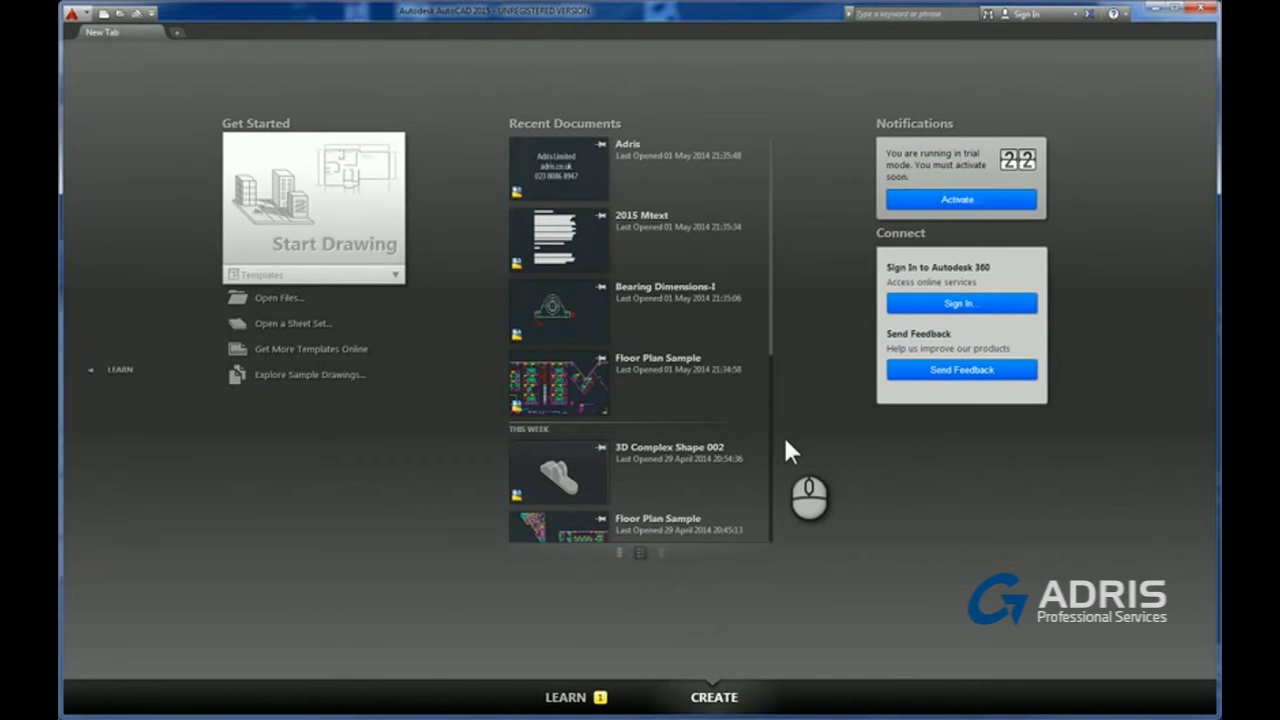
pyautogui.scroll(-3, 734, 329)
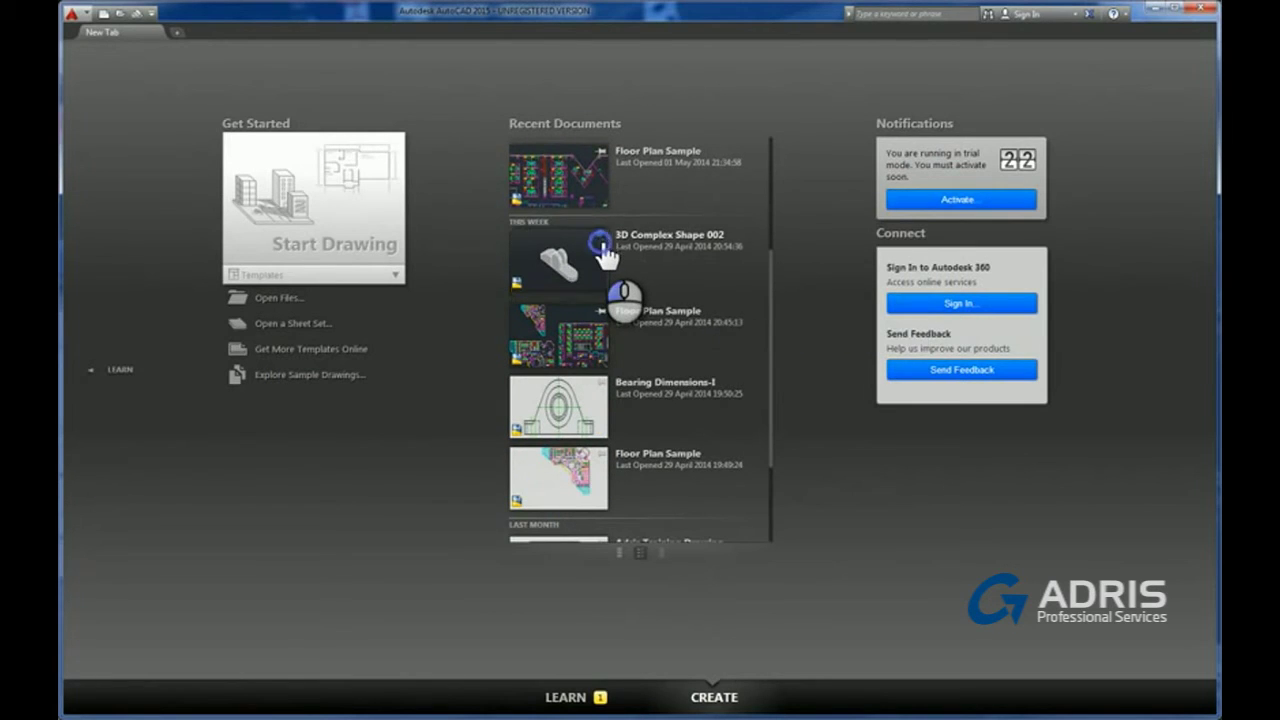
pyautogui.scroll(2, 605, 255)
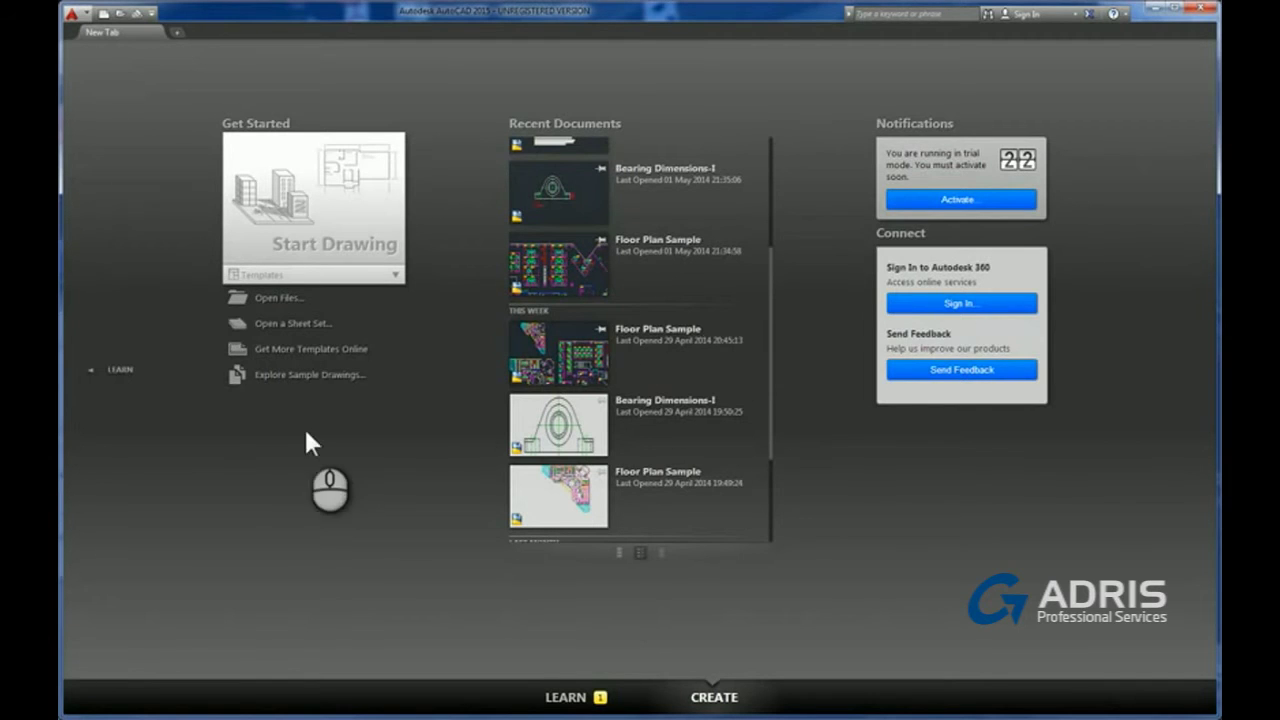
# Visit the Learn page, then open Floor Plan Sample.dwg from recent documents
pyautogui.click(113, 370)
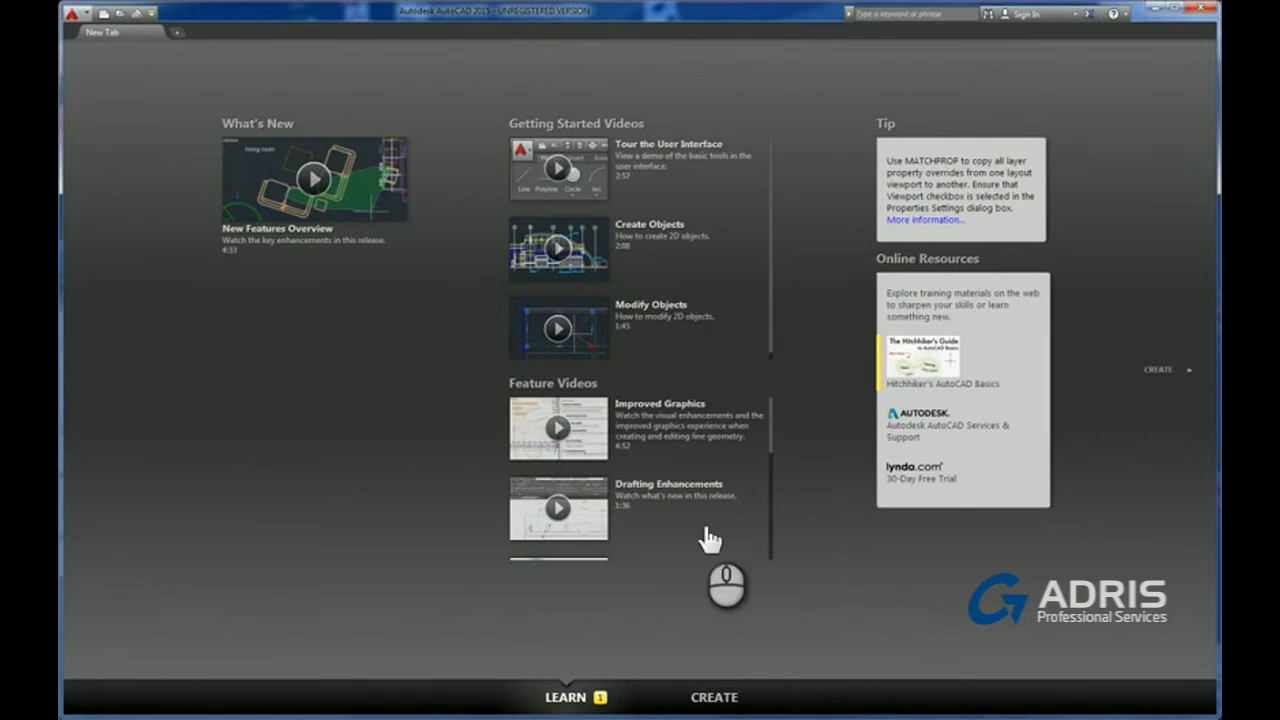
pyautogui.click(716, 699)
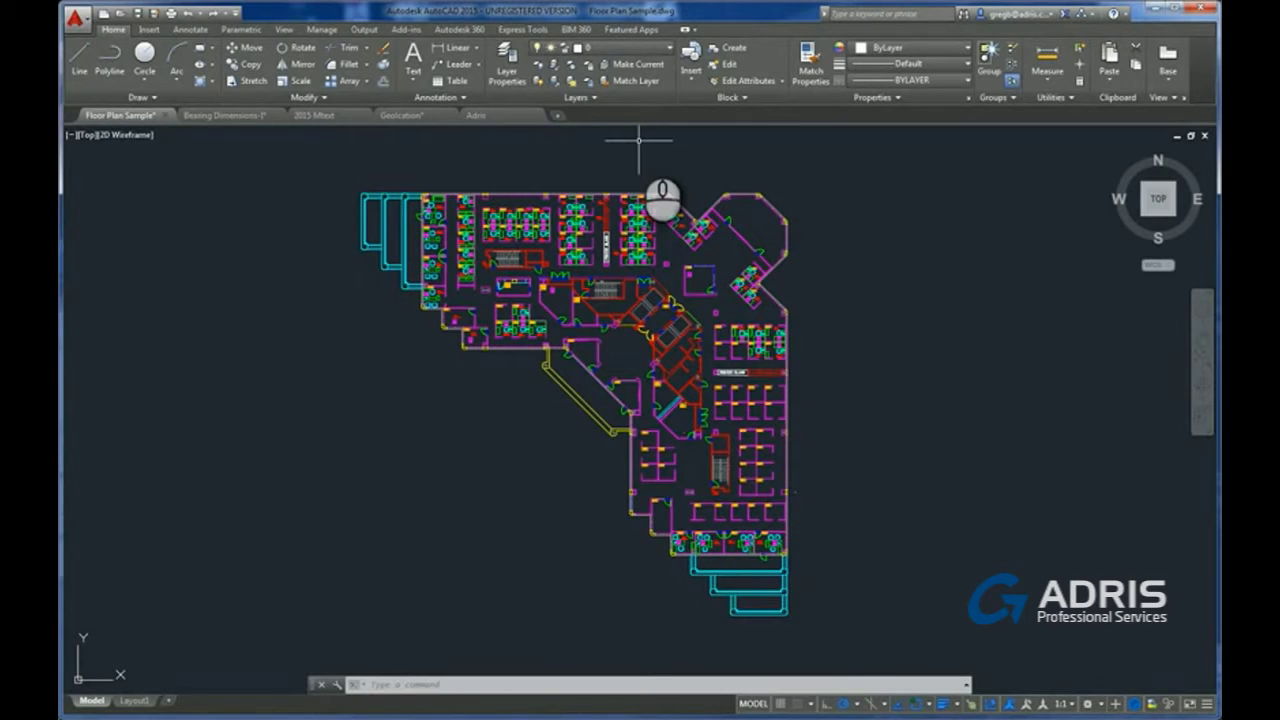
pyautogui.click(812, 85)
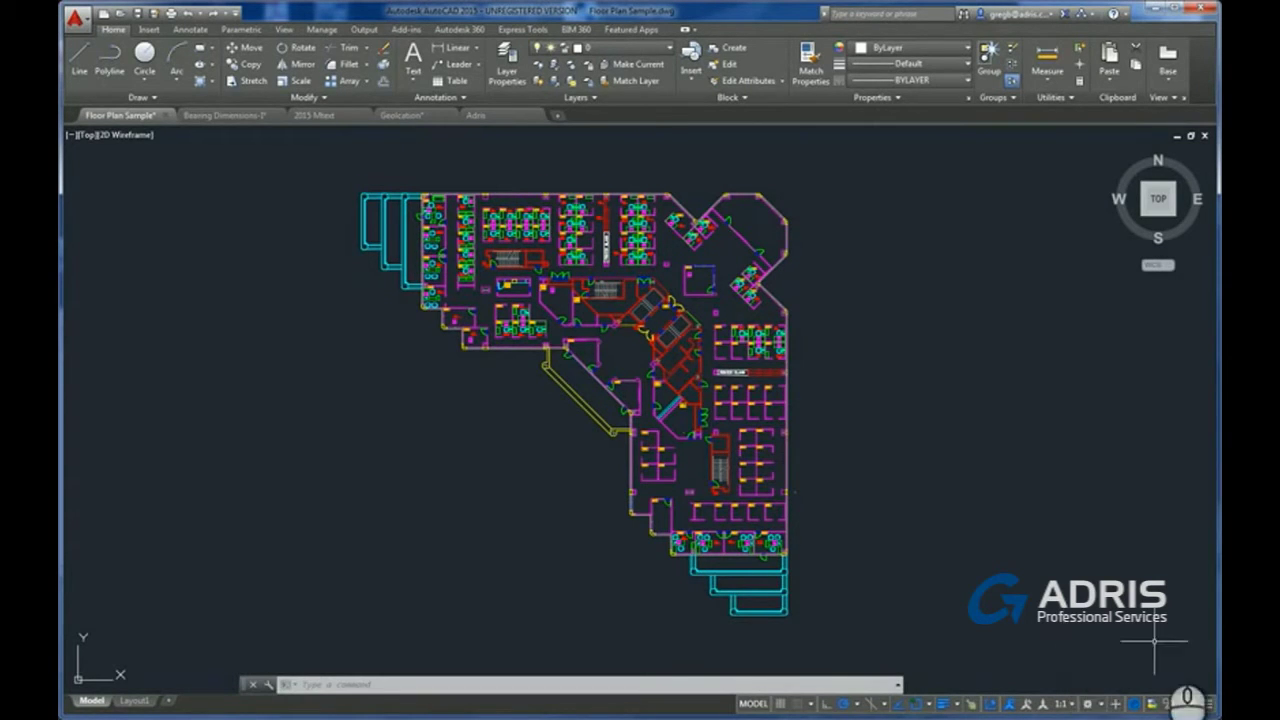
pyautogui.click(1209, 706)
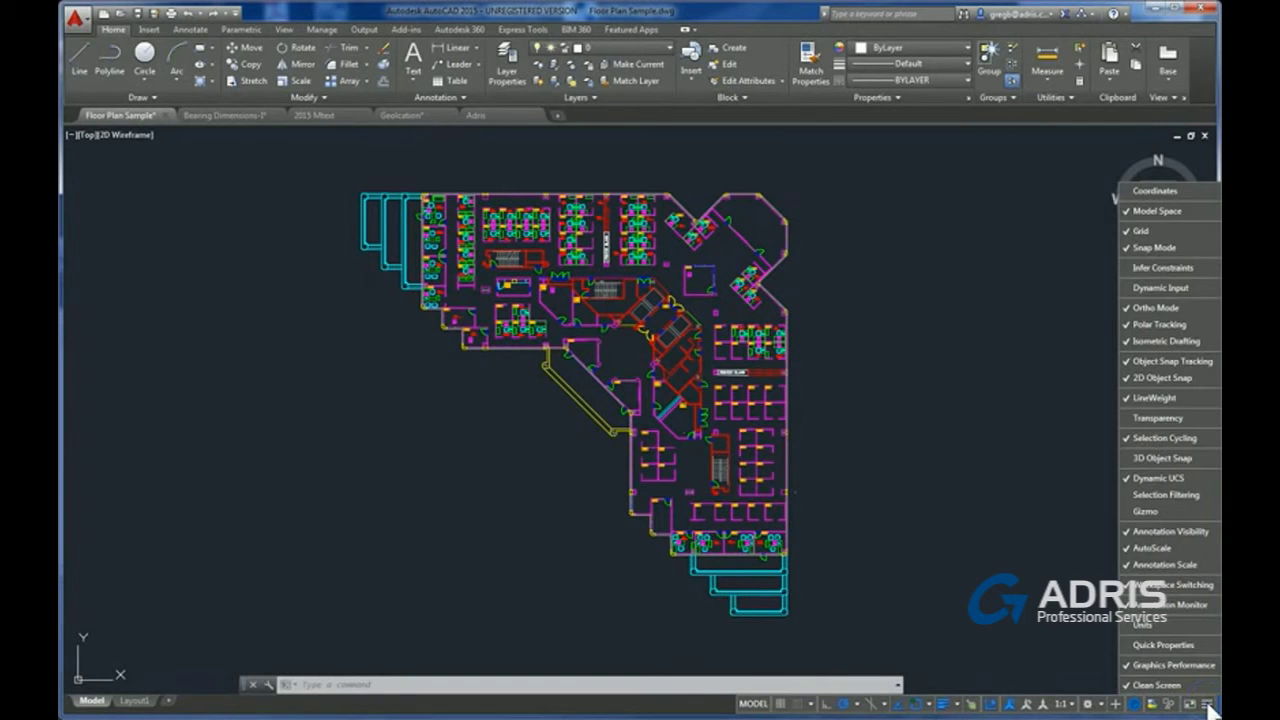
pyautogui.click(1143, 328)
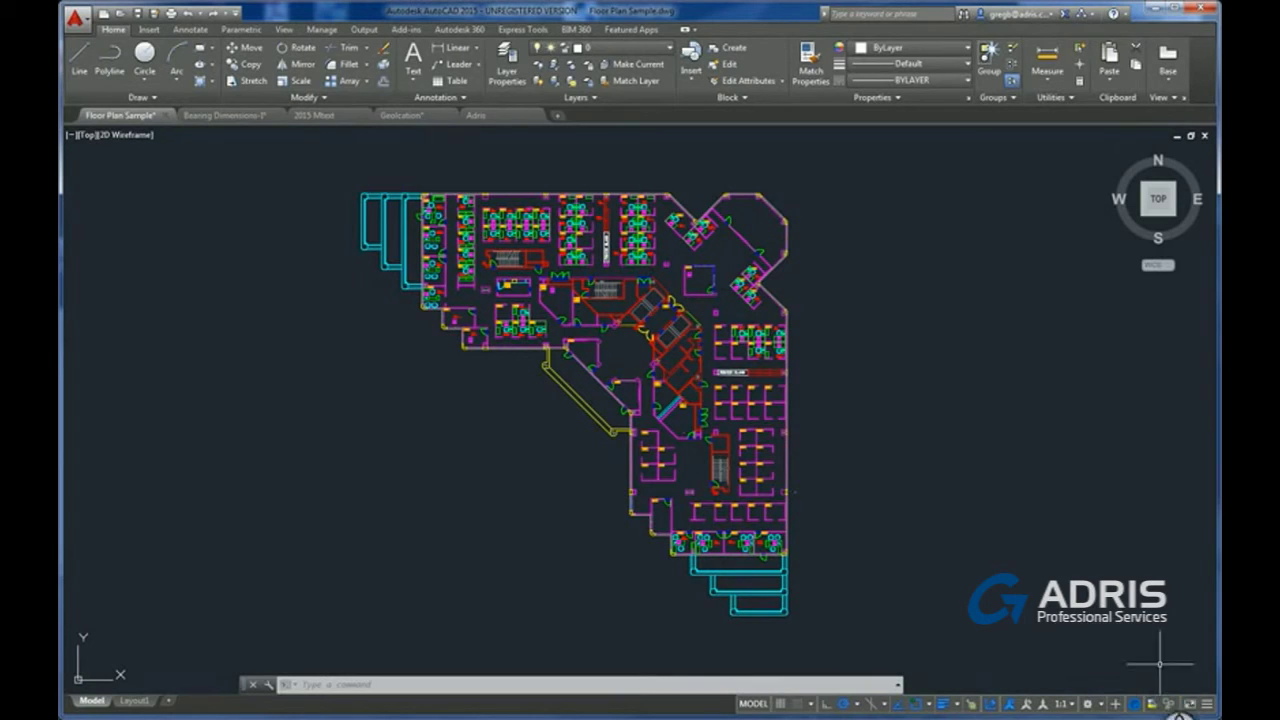
pyautogui.rightClick(1137, 706)
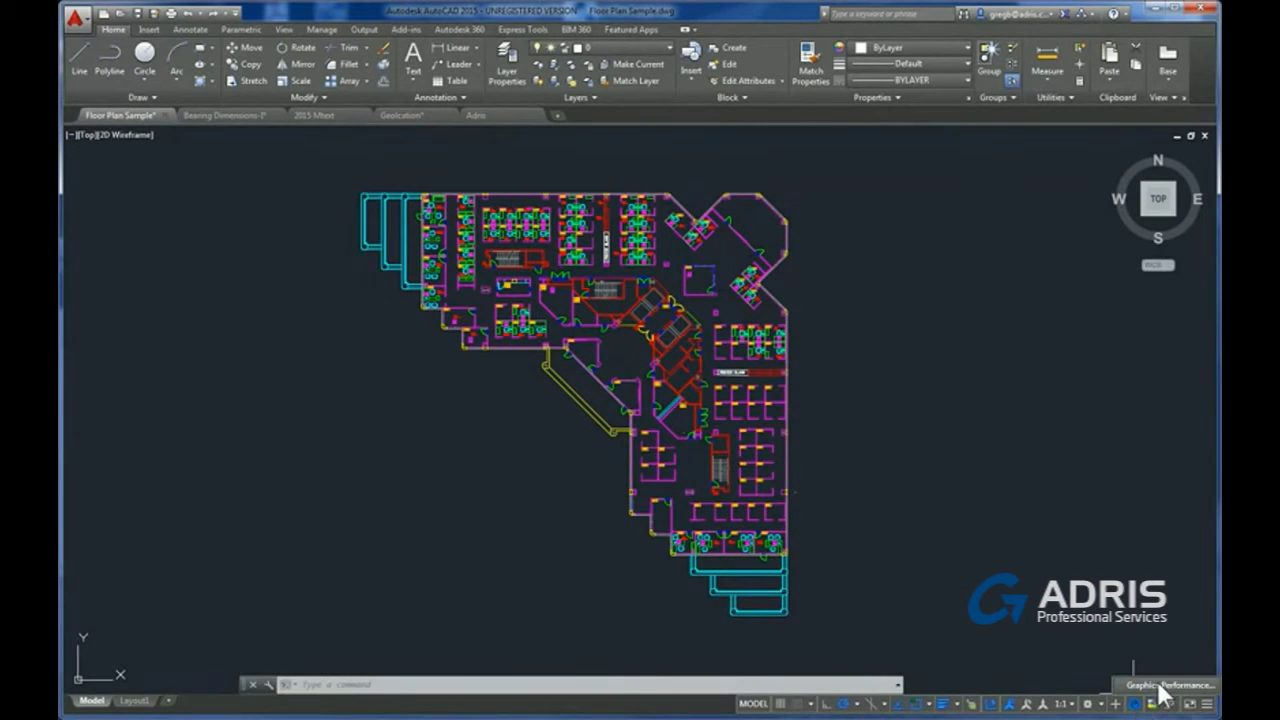
pyautogui.click(1162, 686)
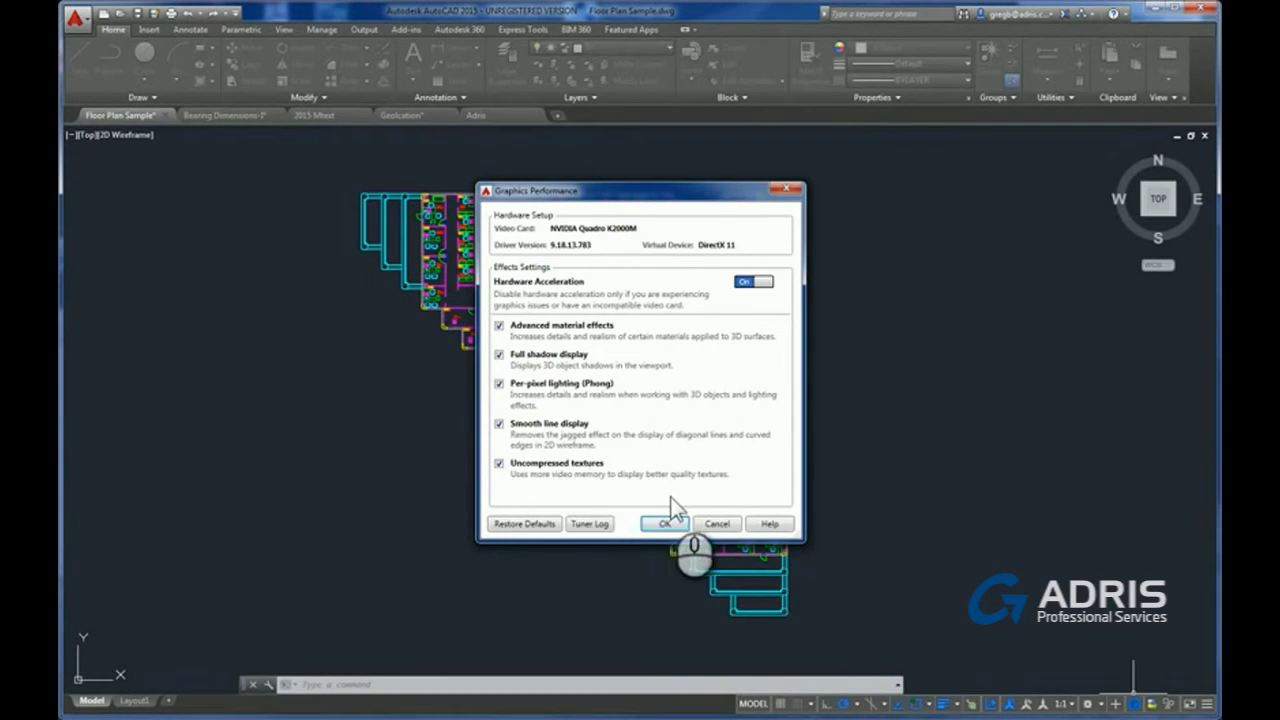
pyautogui.click(710, 524)
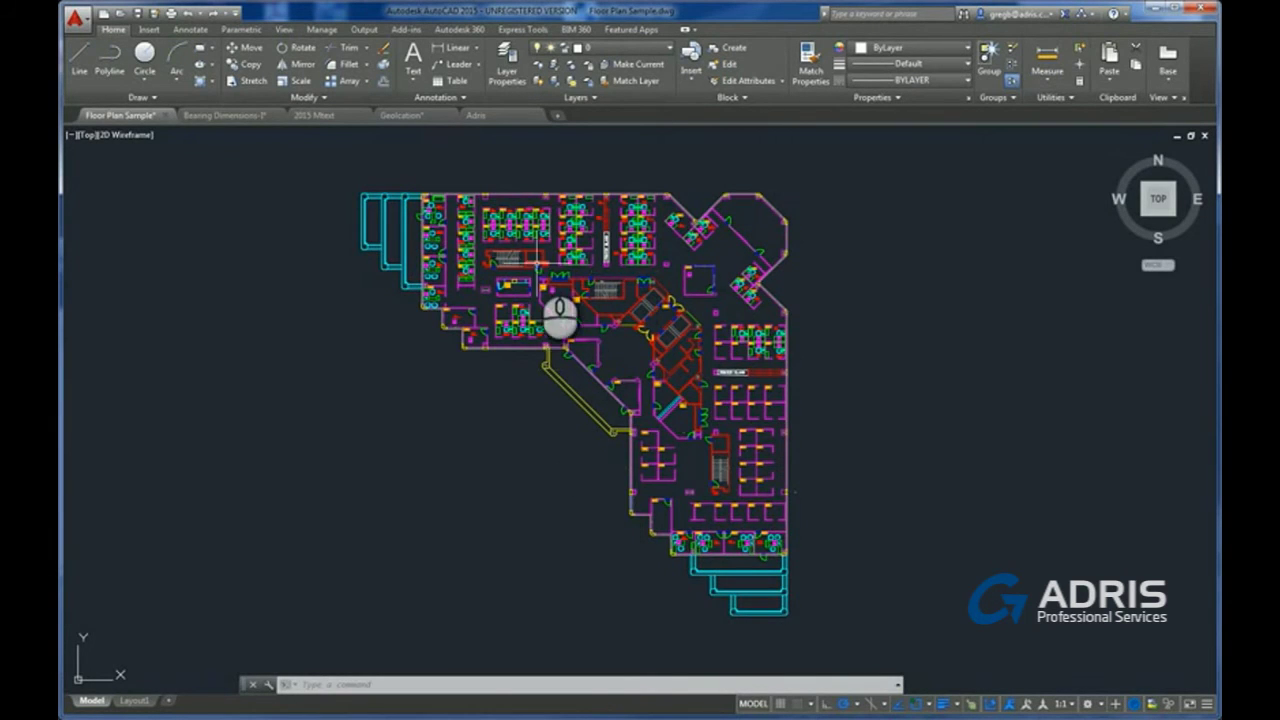
# Rotate the small block west of COFFEE 6025 by 90° about its centre, then reselect it
pyautogui.scroll(8, 520, 330)
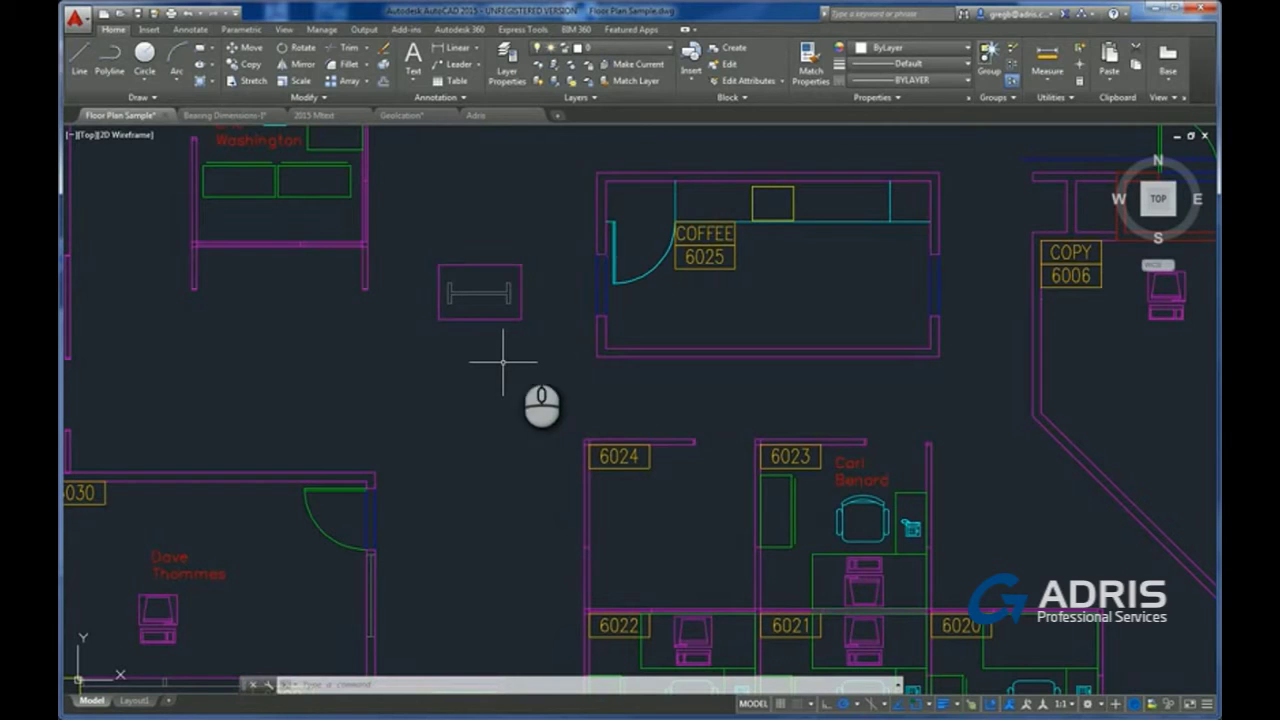
pyautogui.click(293, 47)
pyautogui.click(540, 232)
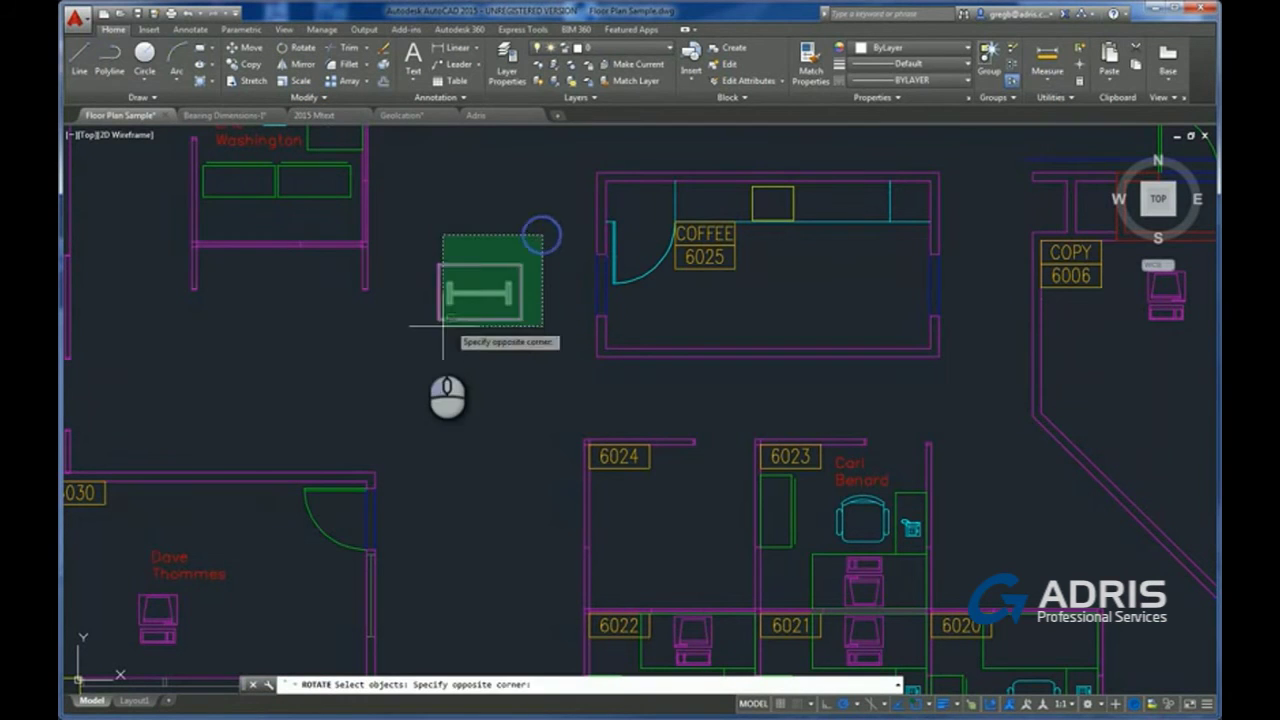
pyautogui.click(418, 350)
pyautogui.rightClick(460, 349)
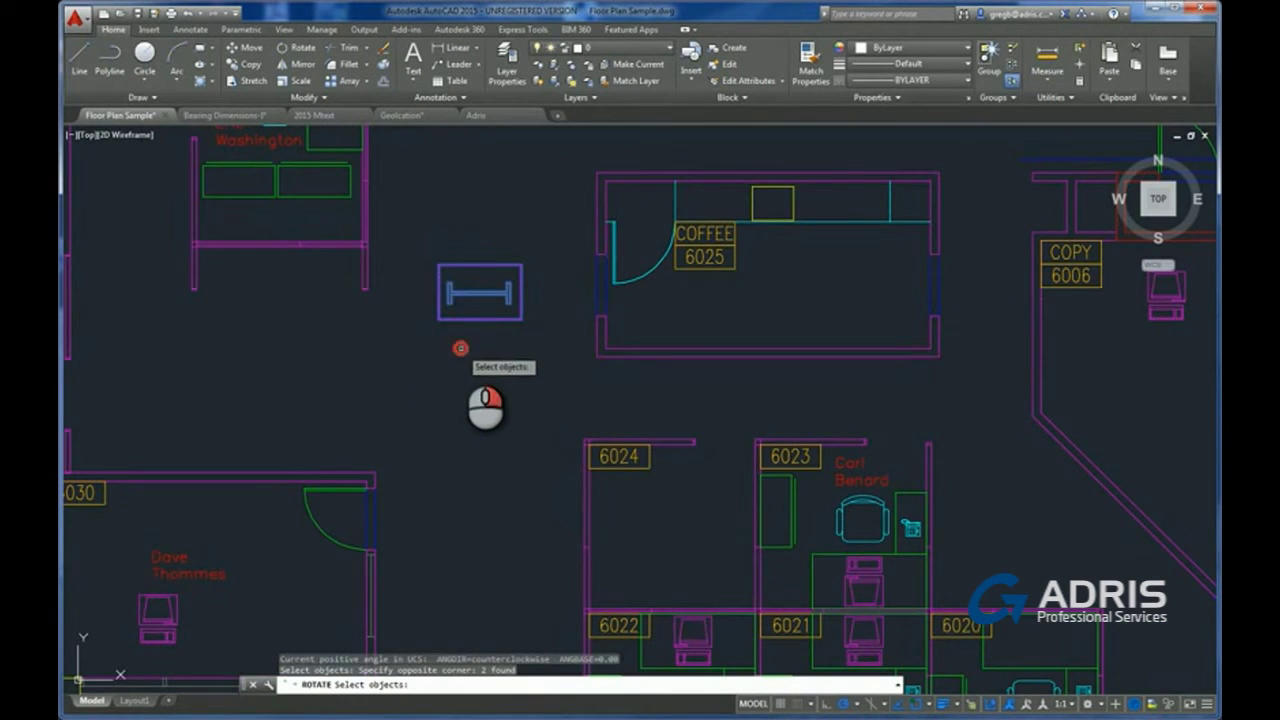
pyautogui.click(481, 293)
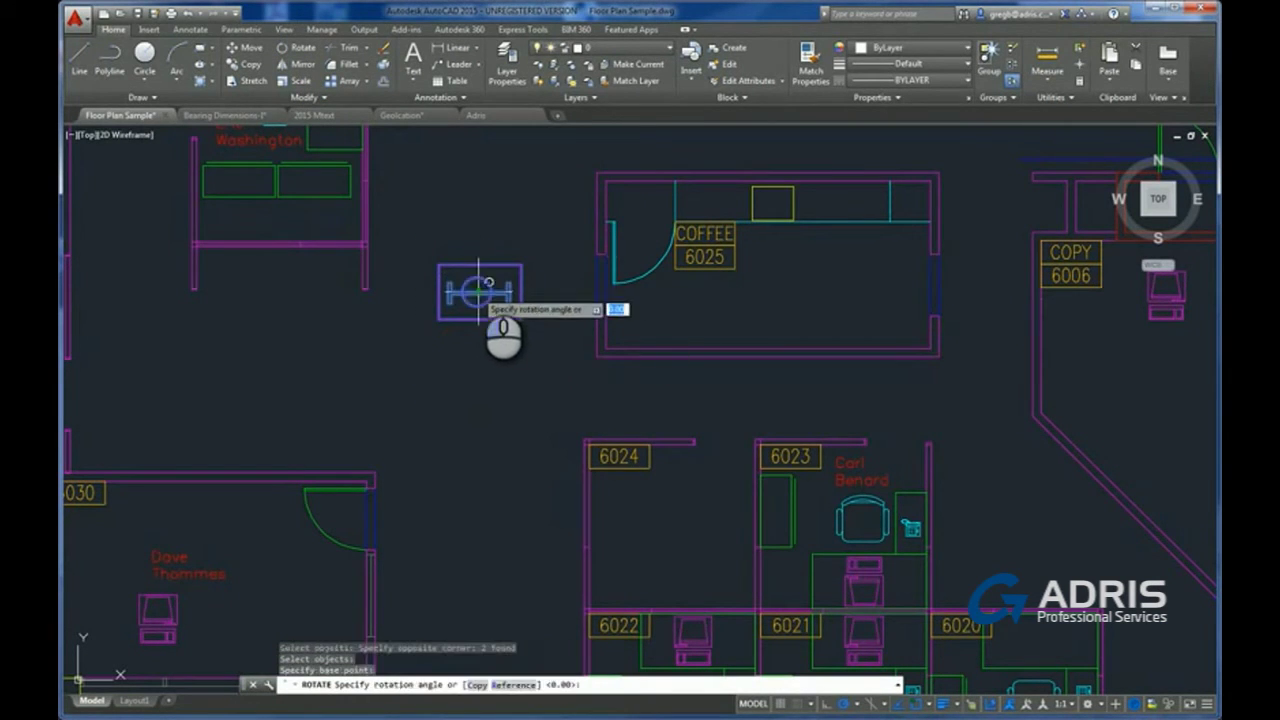
pyautogui.click(480, 217)
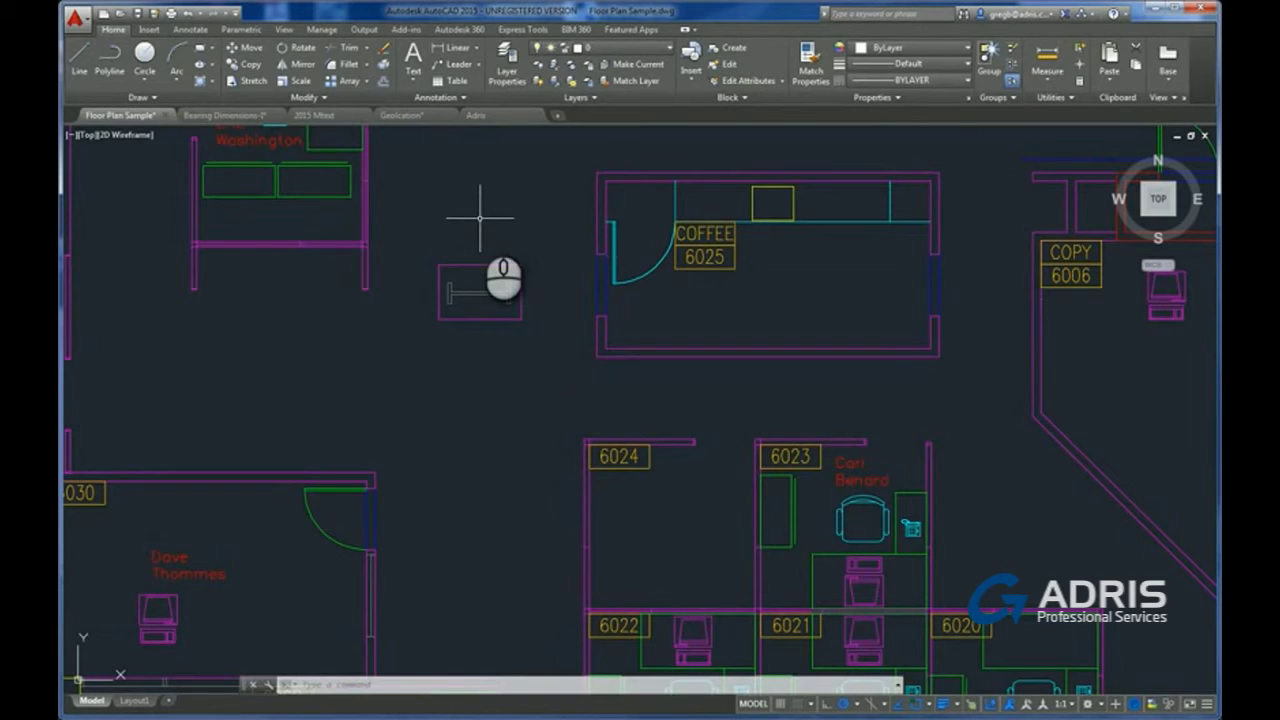
pyautogui.click(537, 246)
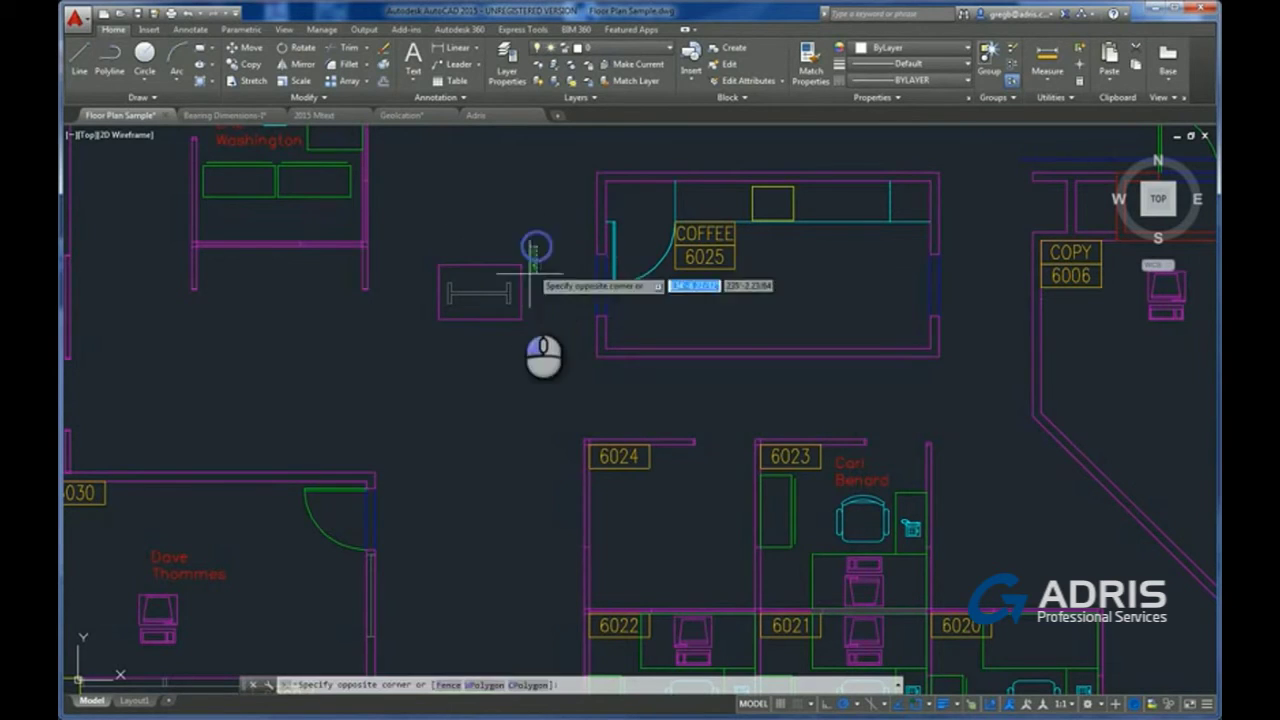
pyautogui.click(421, 354)
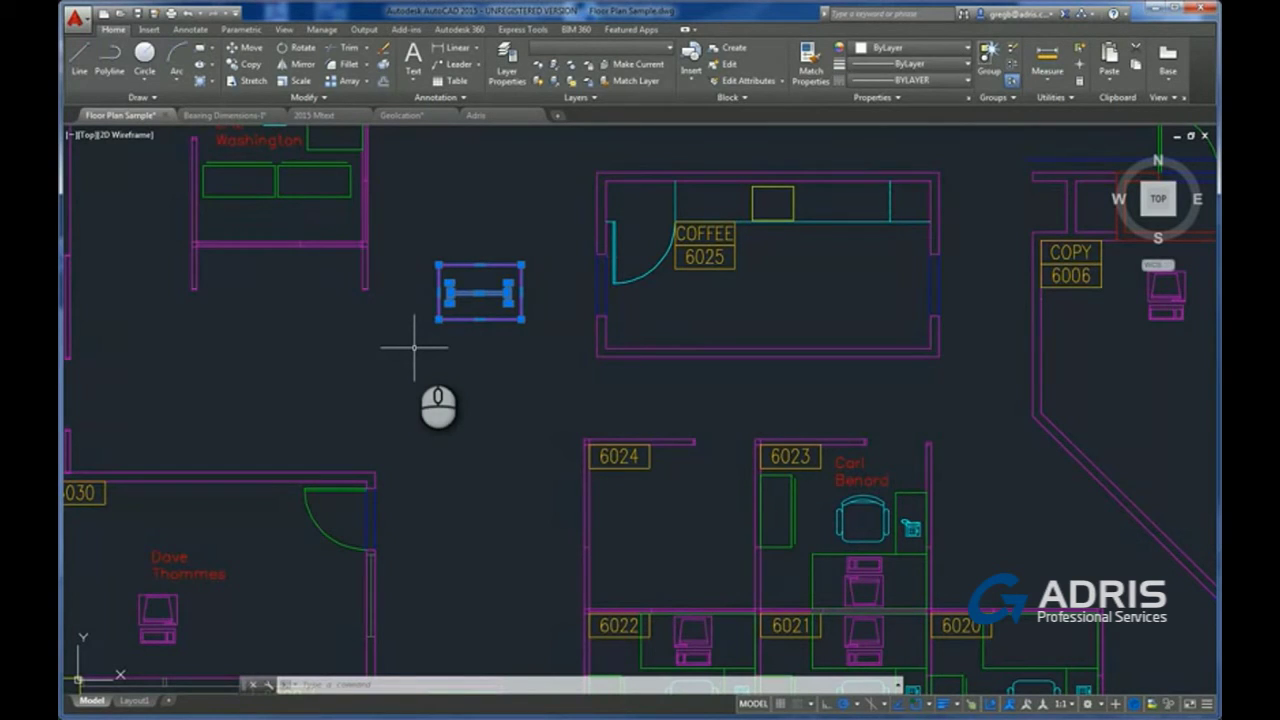
pyautogui.press('Escape')
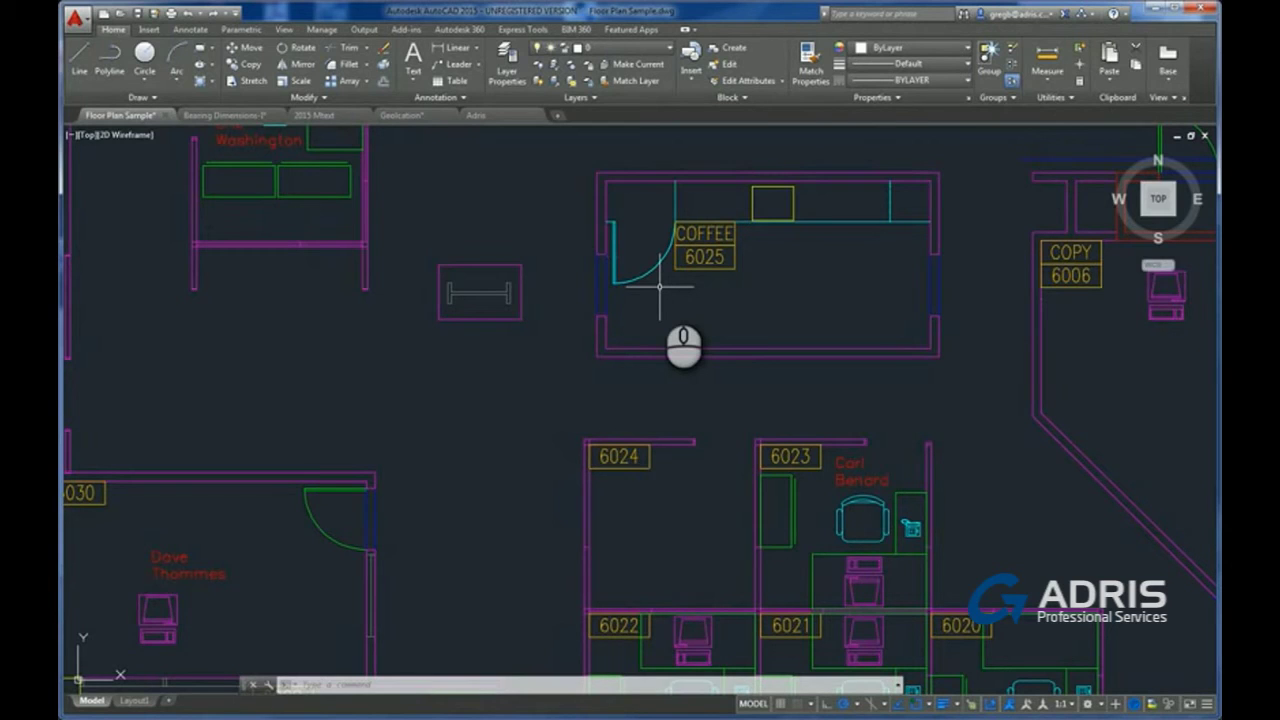
pyautogui.click(543, 242)
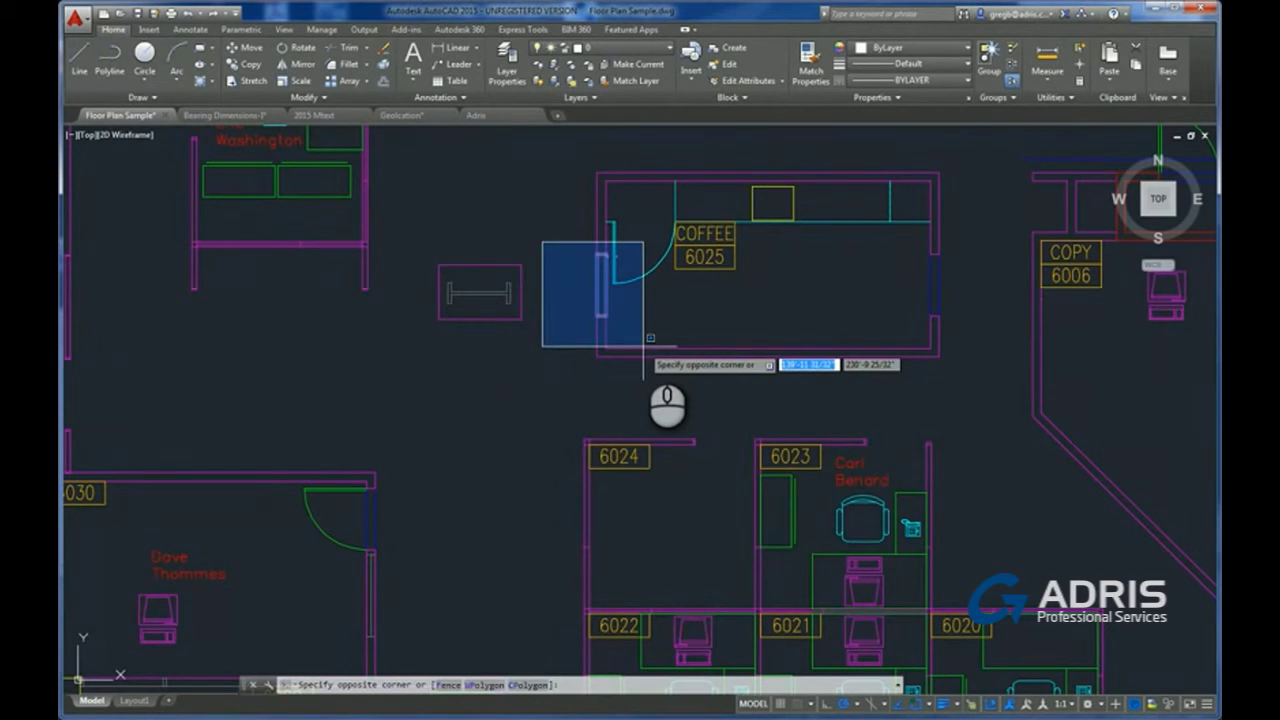
pyautogui.press('Escape')
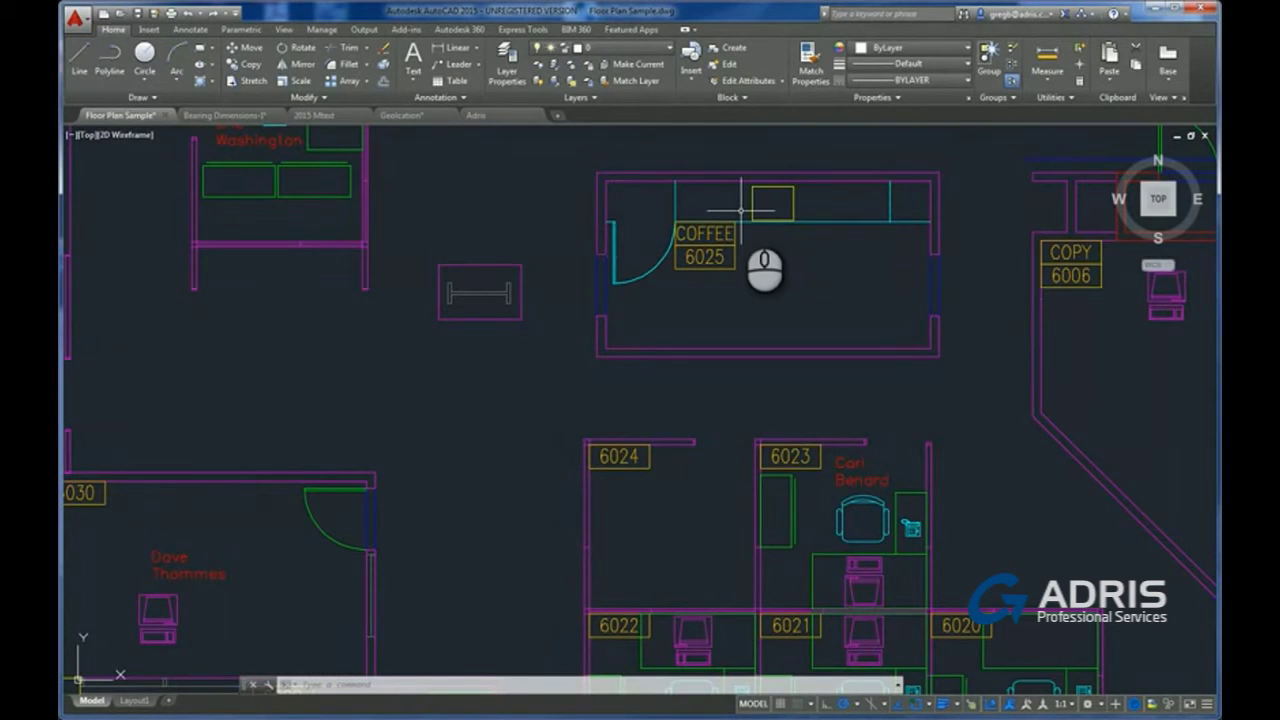
pyautogui.moveTo(740, 210)
pyautogui.mouseDown()
pyautogui.moveTo(646, 210)
pyautogui.moveTo(635, 264)
pyautogui.moveTo(665, 303)
pyautogui.moveTo(763, 294)
pyautogui.mouseUp()
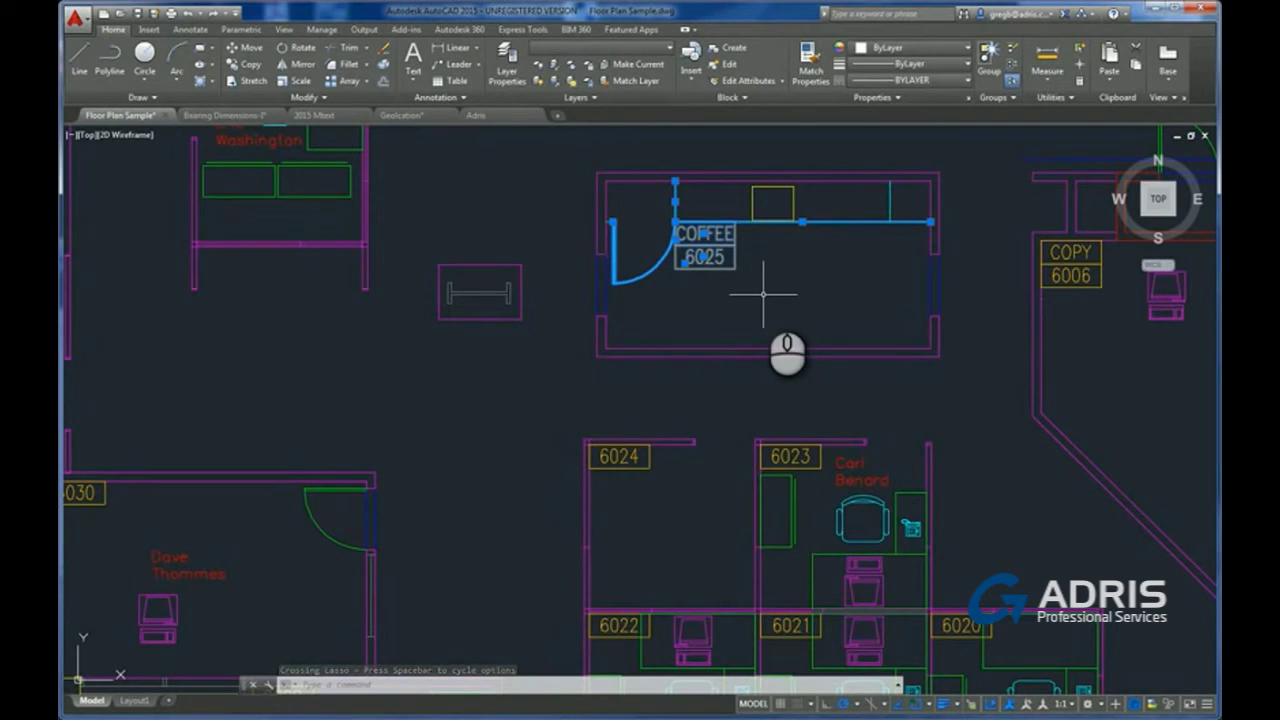
pyautogui.press('Escape')
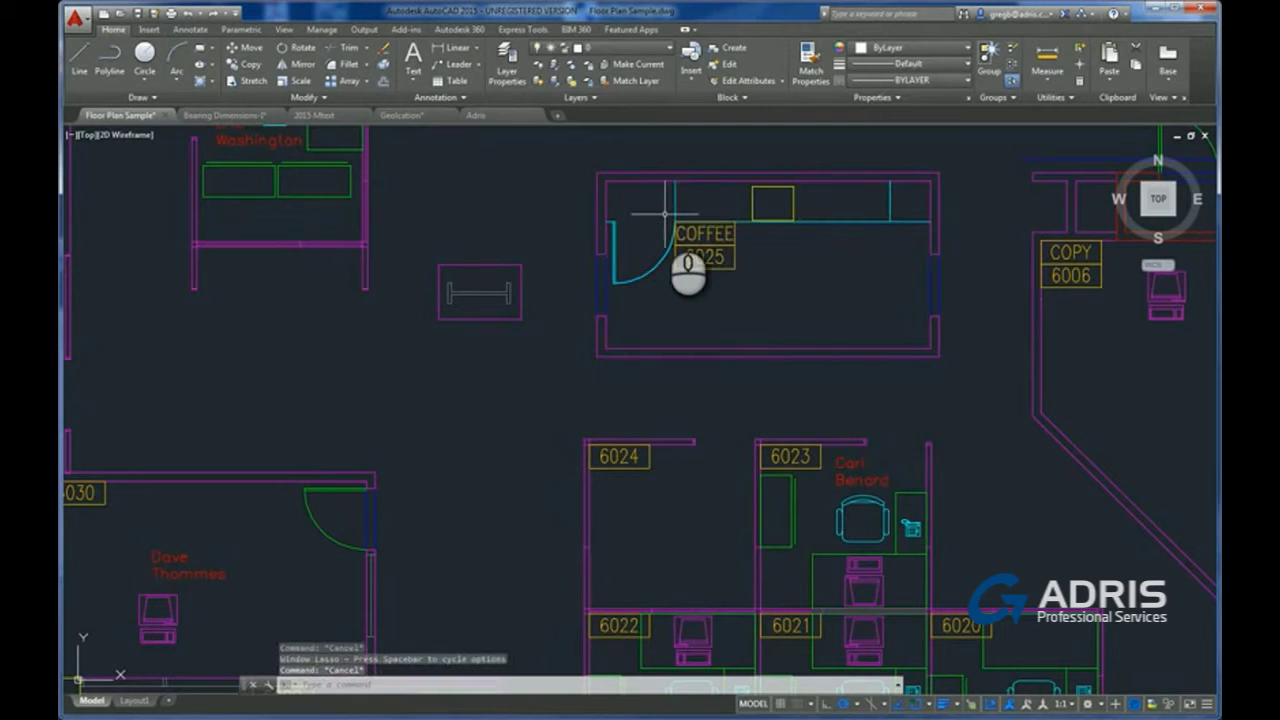
pyautogui.moveTo(662, 212)
pyautogui.mouseDown()
pyautogui.moveTo(743, 212)
pyautogui.moveTo(757, 240)
pyautogui.moveTo(748, 282)
pyautogui.moveTo(695, 302)
pyautogui.moveTo(666, 290)
pyautogui.mouseUp()
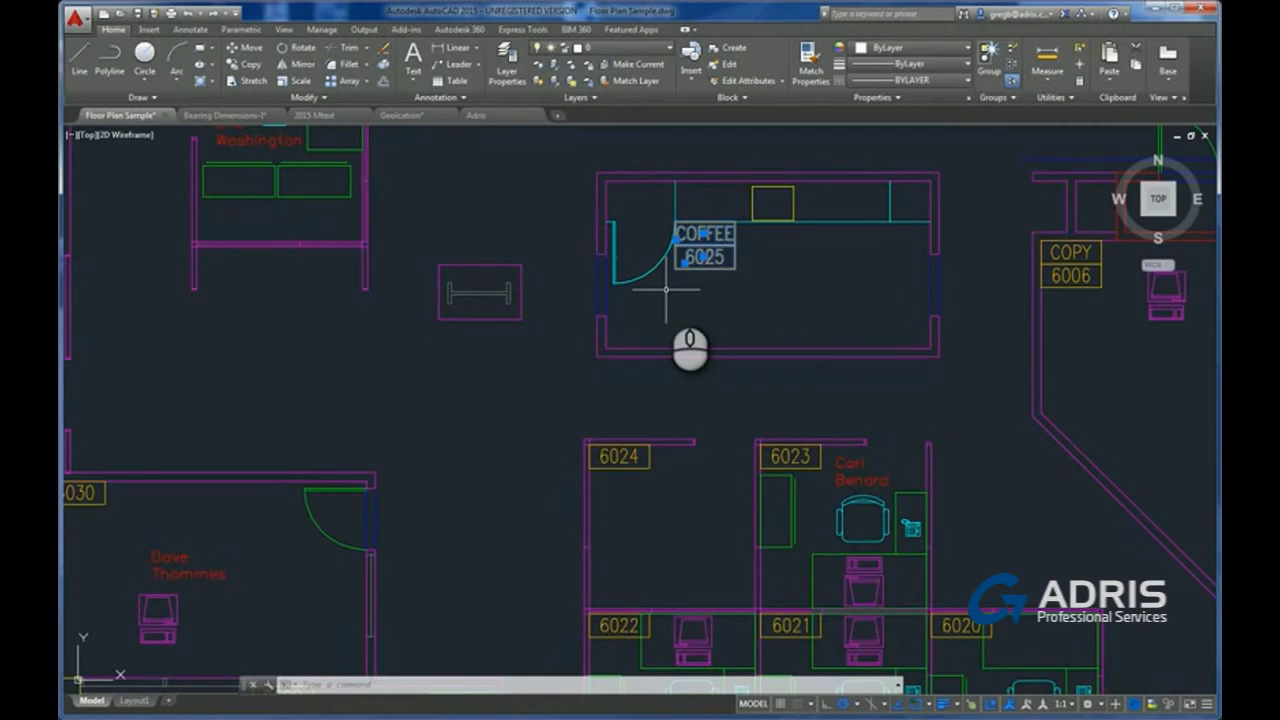
pyautogui.press('Escape')
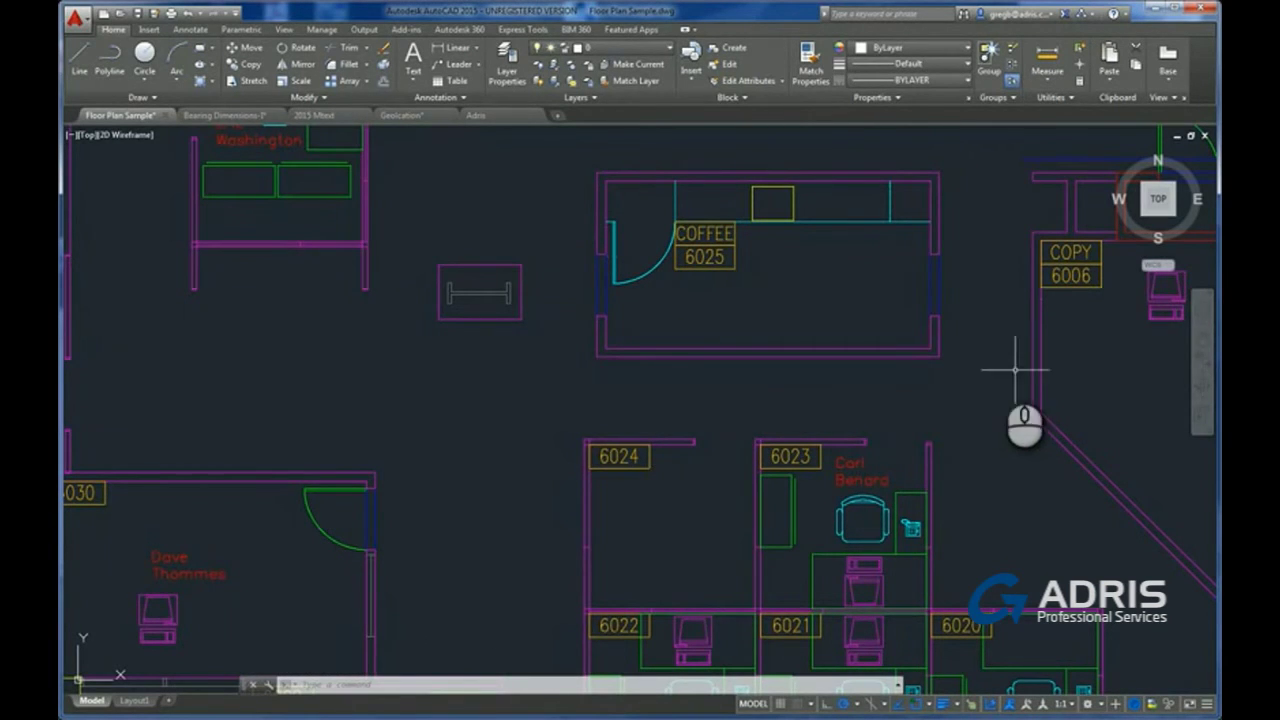
# Trim the horizontal line in the room right of the stairwell, using all objects as cutting edges
pyautogui.moveTo(934, 309); pyautogui.dragTo(743, 630, button='middle')
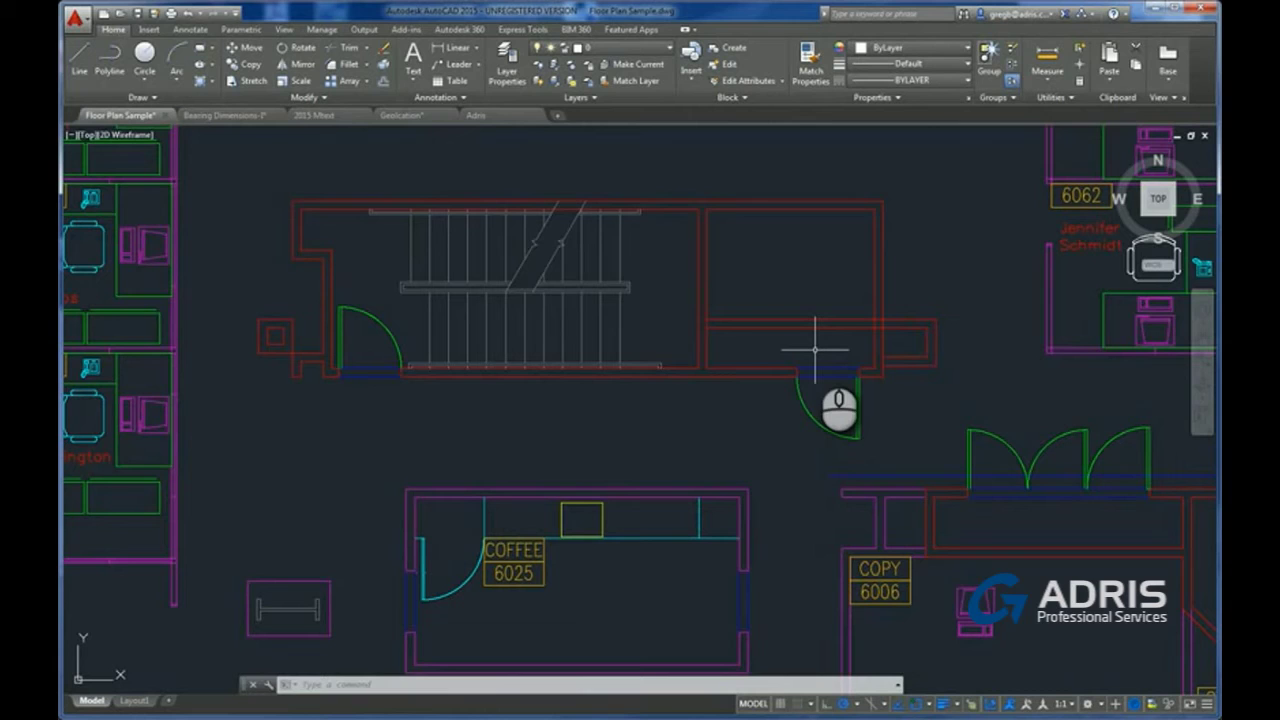
pyautogui.click(345, 46)
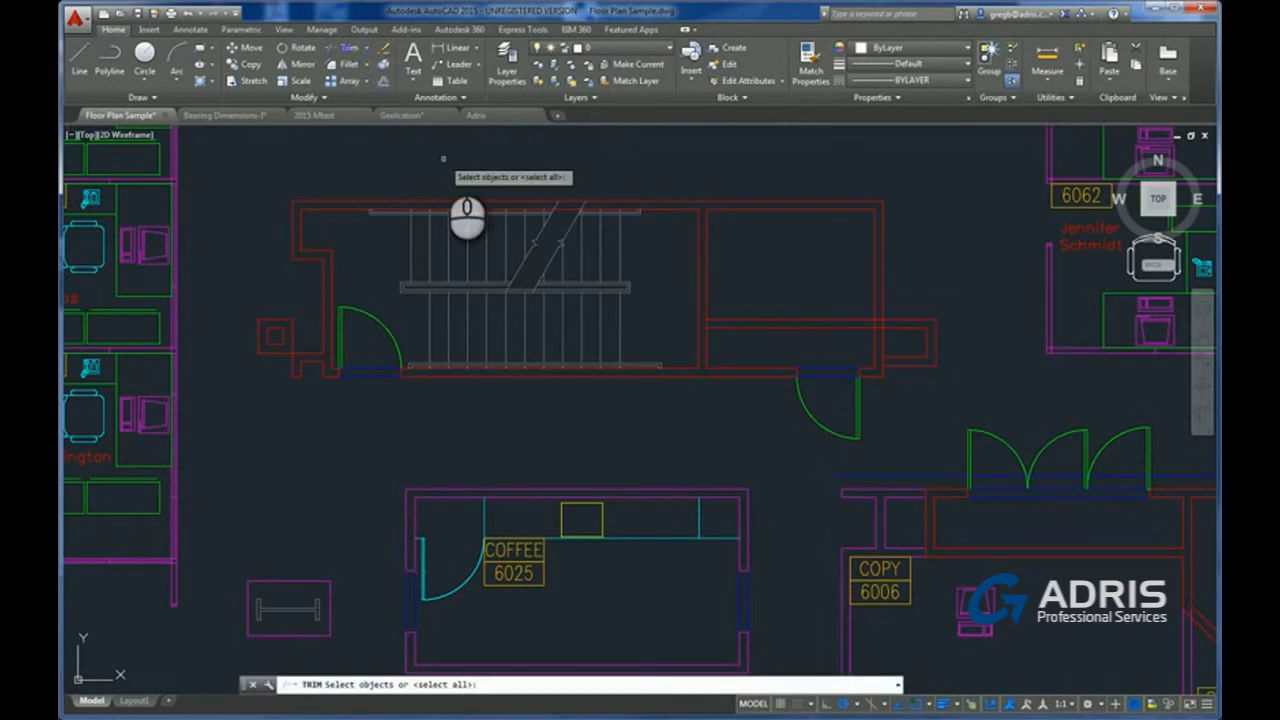
pyautogui.press('Return')
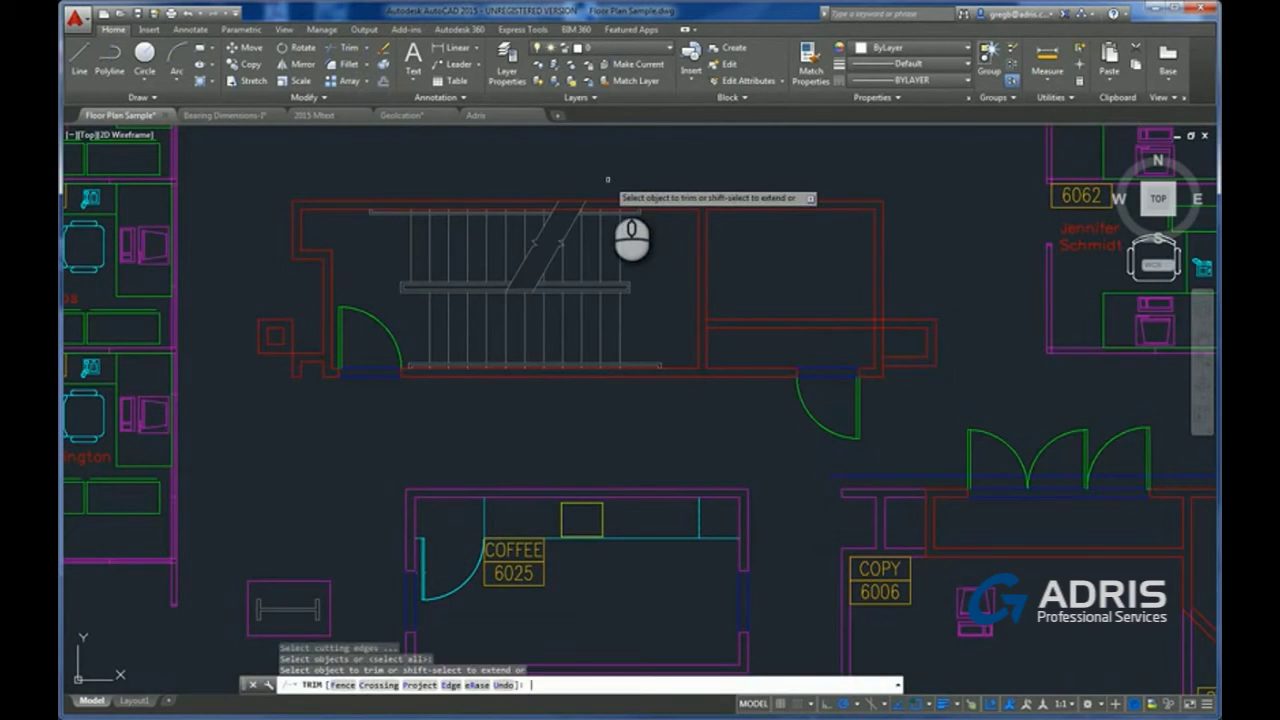
pyautogui.click(800, 318)
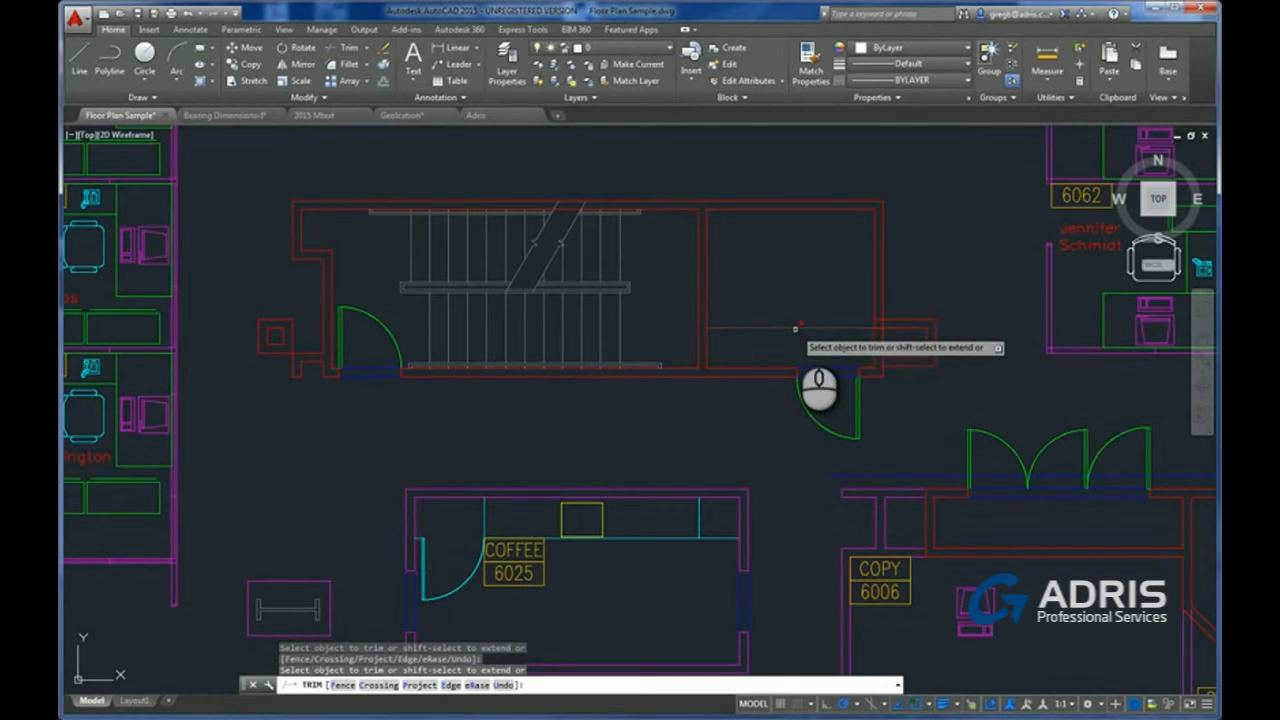
pyautogui.click(795, 327)
pyautogui.press('Return')
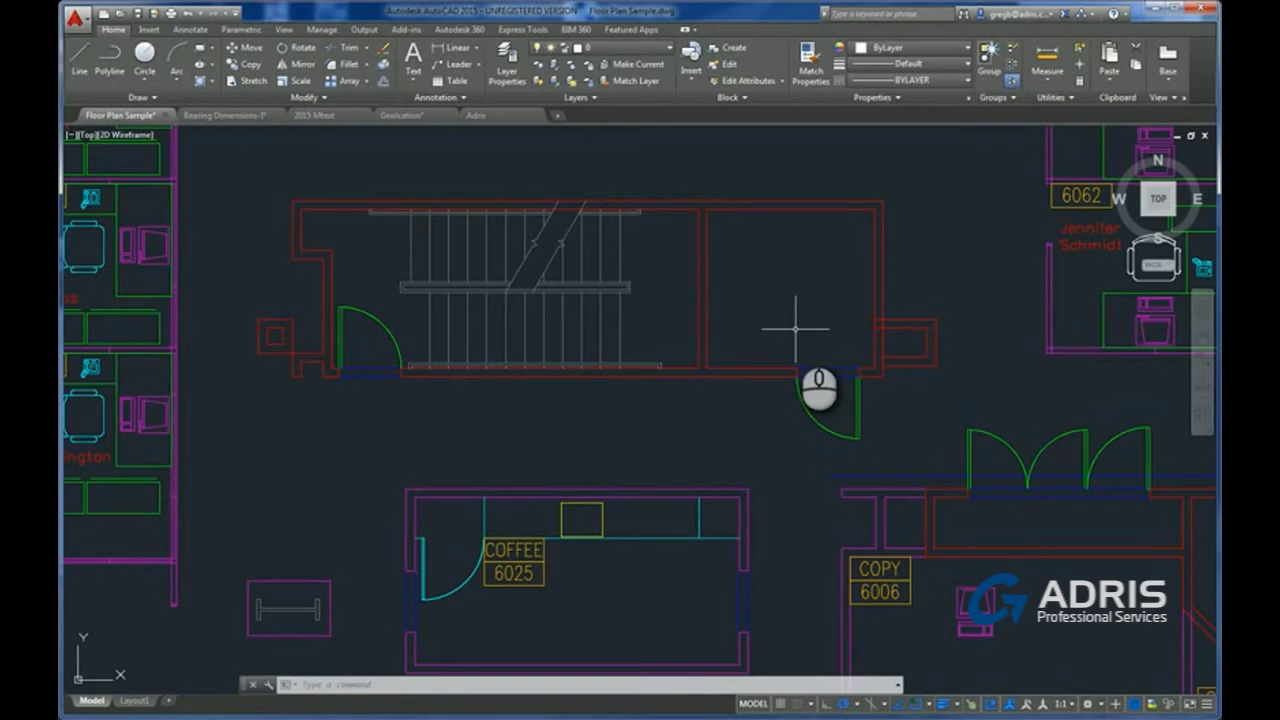
pyautogui.moveTo(1083, 238); pyautogui.dragTo(748, 332, button='middle')
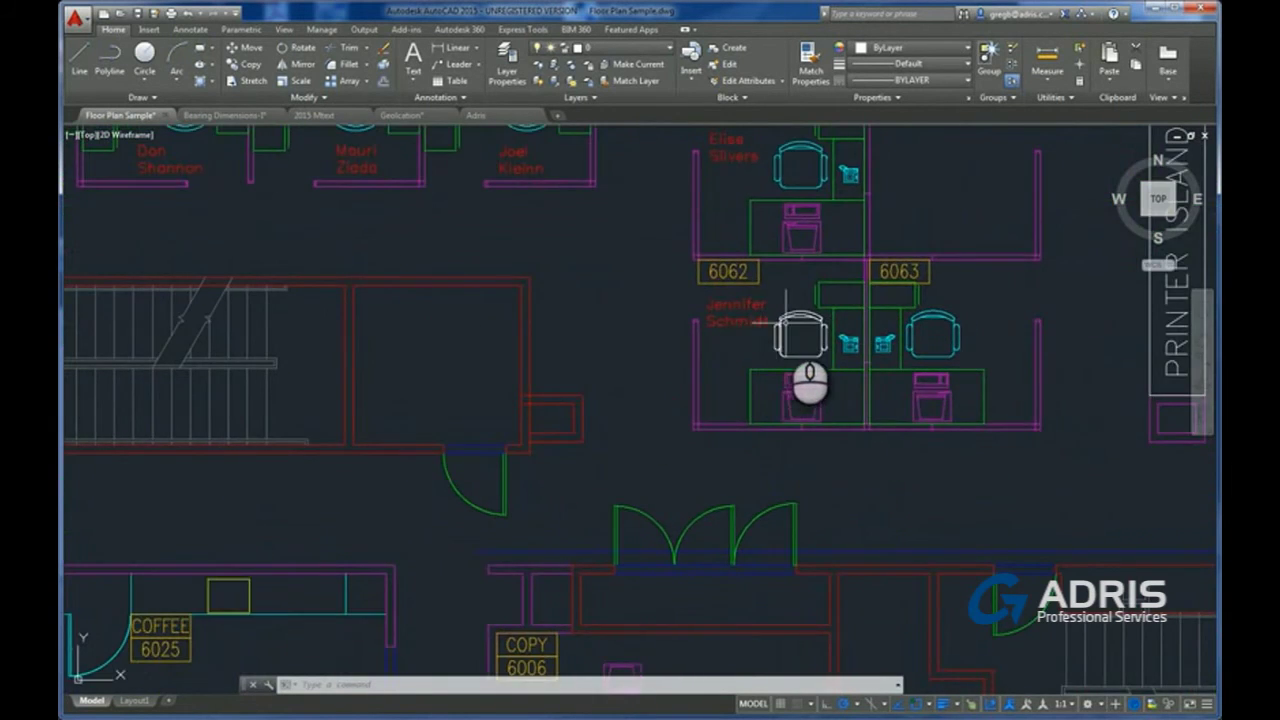
# Fillet the chair outline's upper line and arc with a 1/2-inch radius
pyautogui.scroll(10, 785, 320)
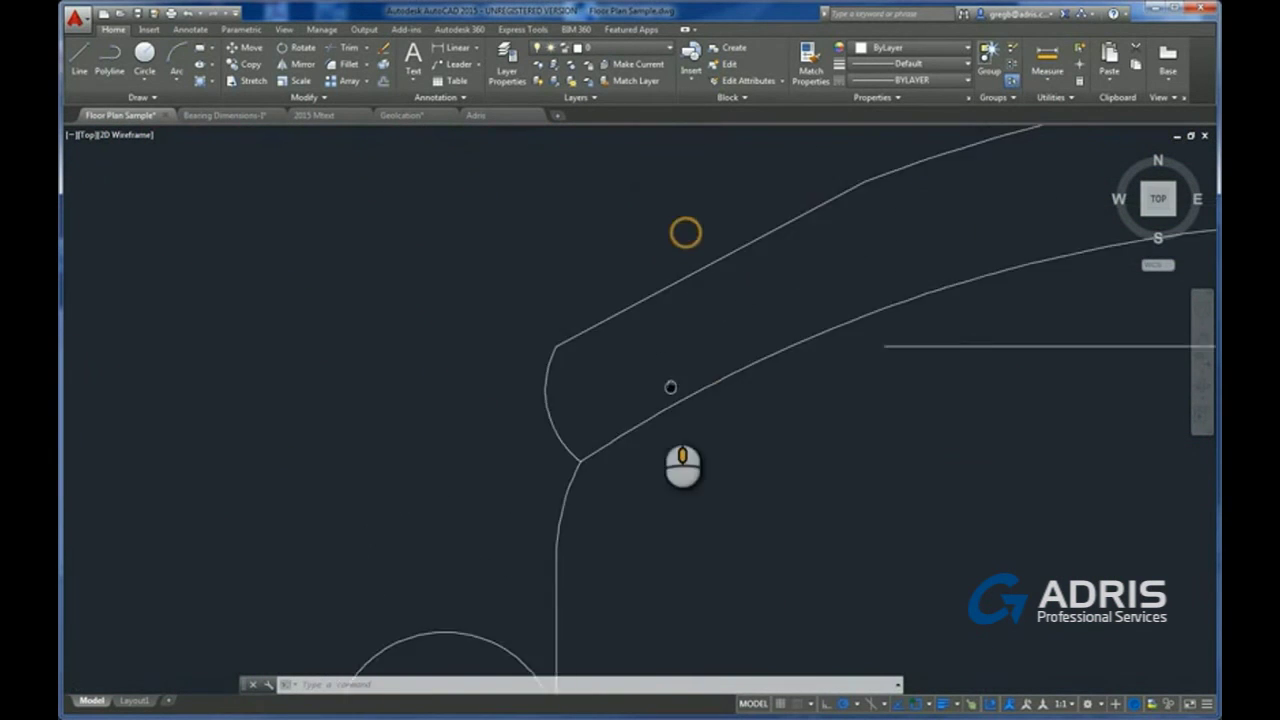
pyautogui.moveTo(670, 387); pyautogui.dragTo(580, 350, button='middle')
pyautogui.click(566, 333)
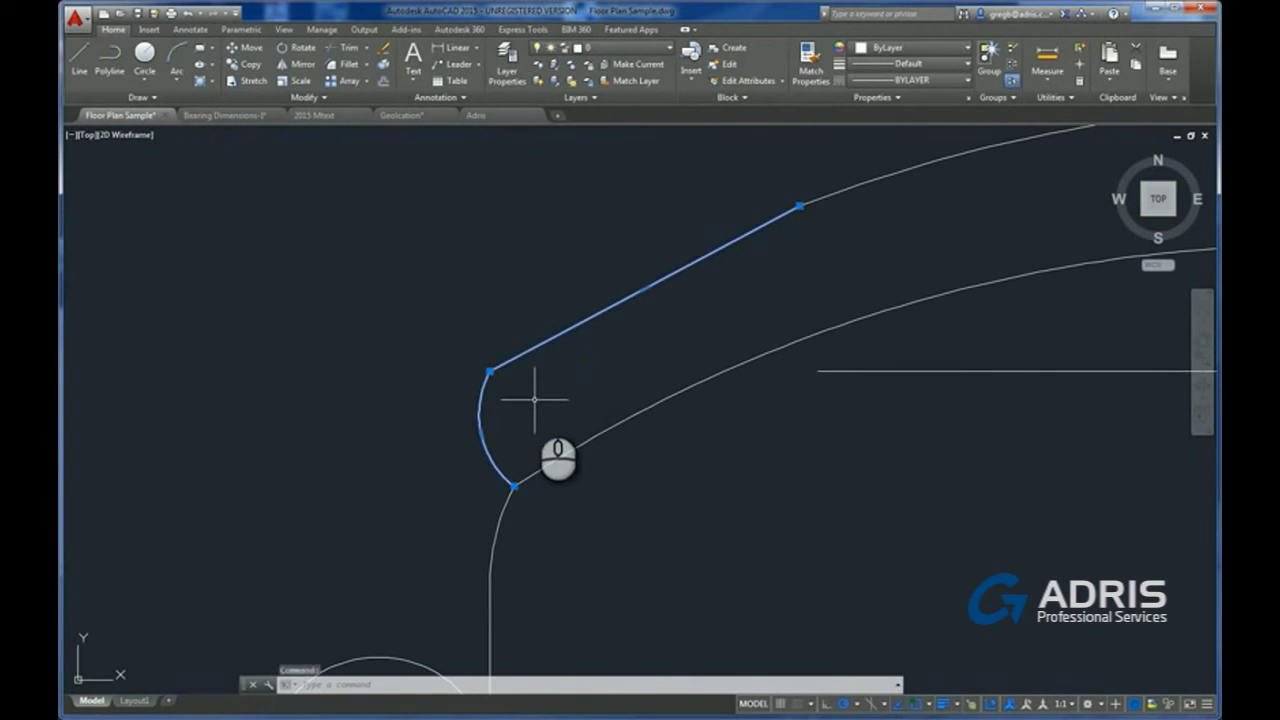
pyautogui.press('Escape')
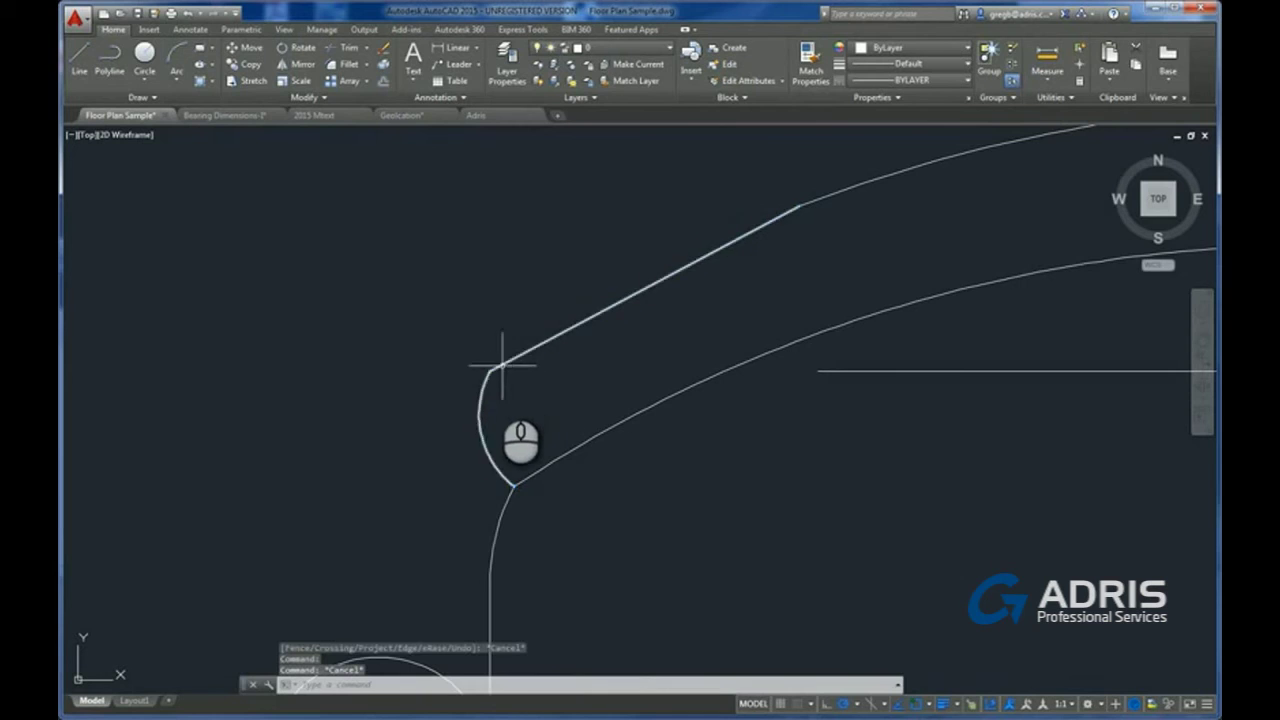
pyautogui.scroll(4, 500, 383)
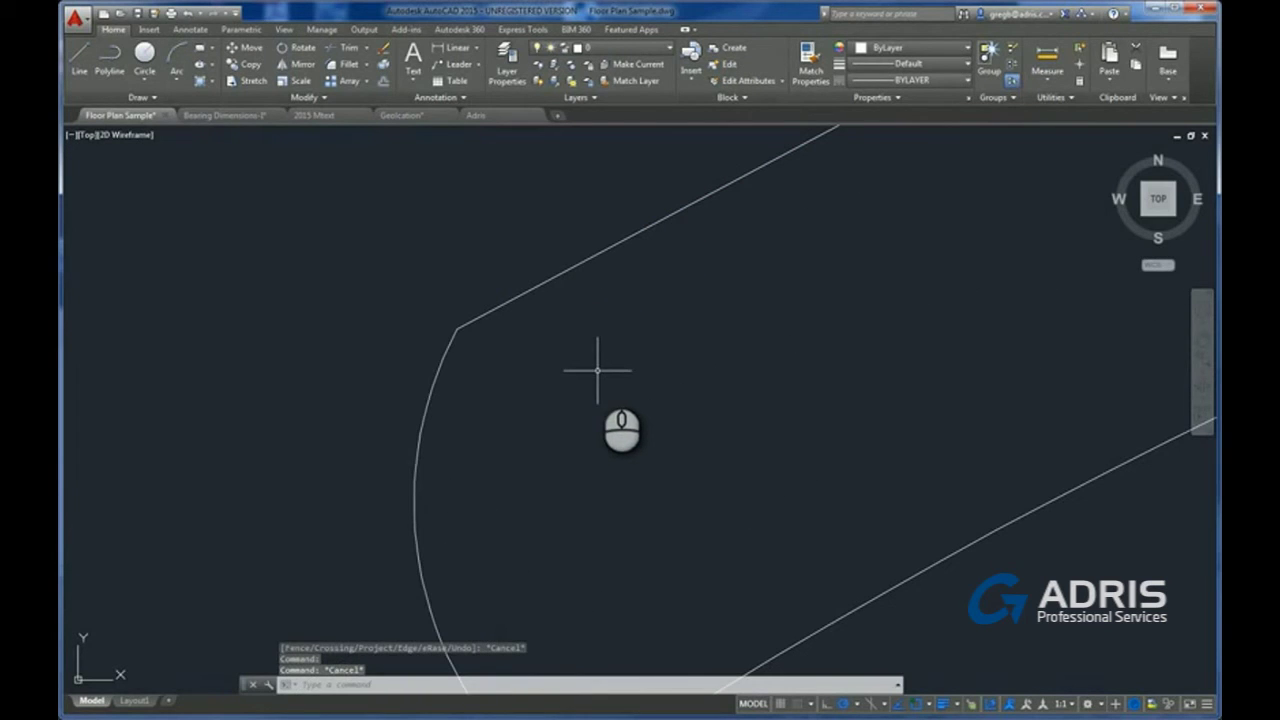
pyautogui.click(346, 63)
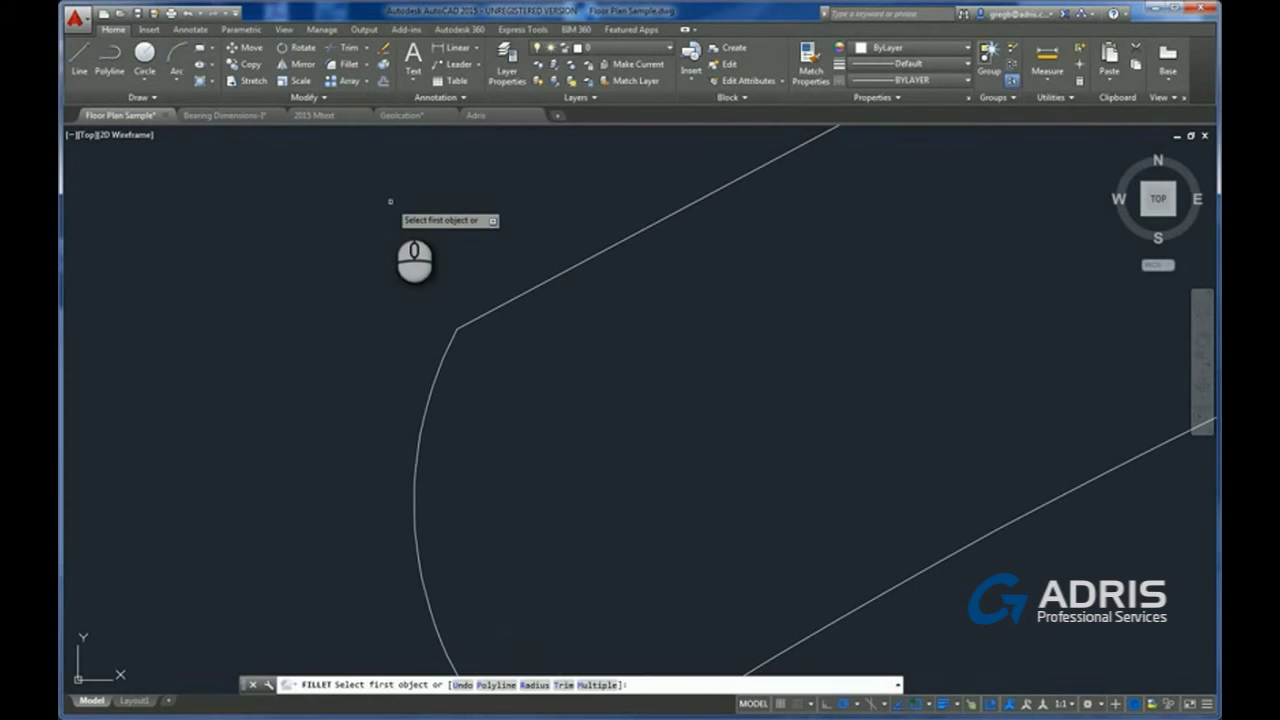
pyautogui.write('r')
pyautogui.press('Return')
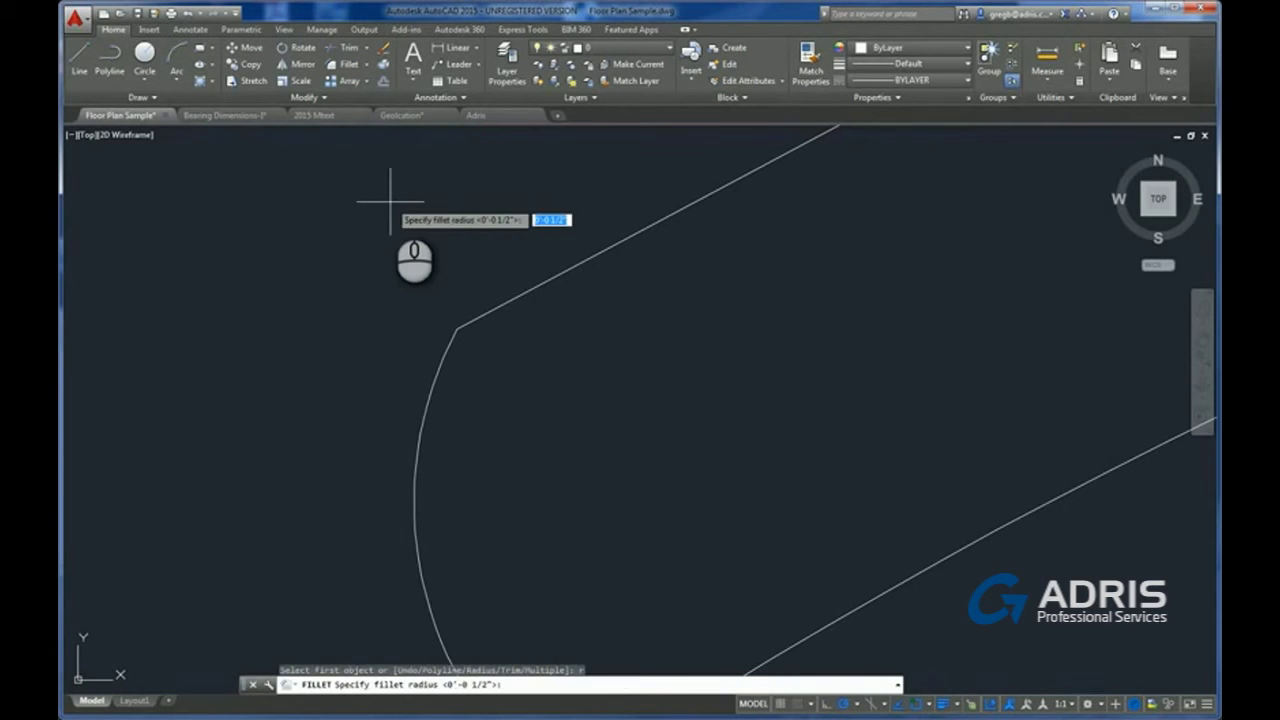
pyautogui.press('Return')
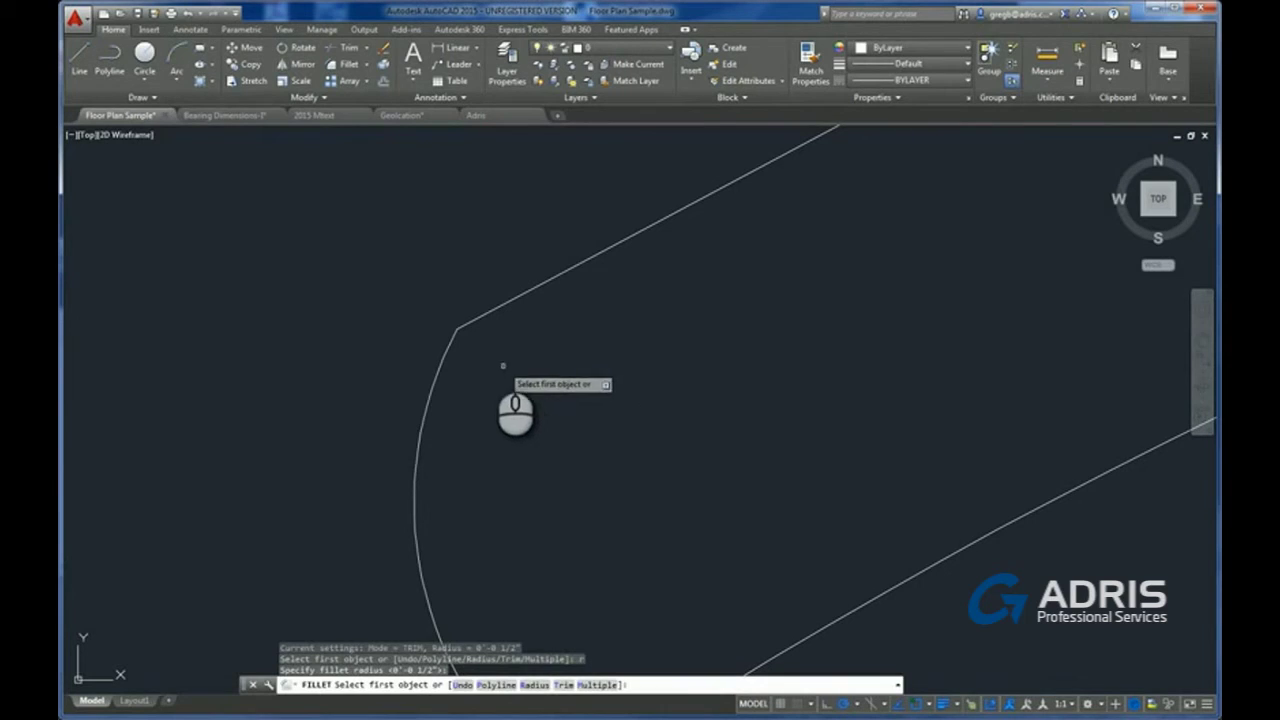
pyautogui.click(488, 315)
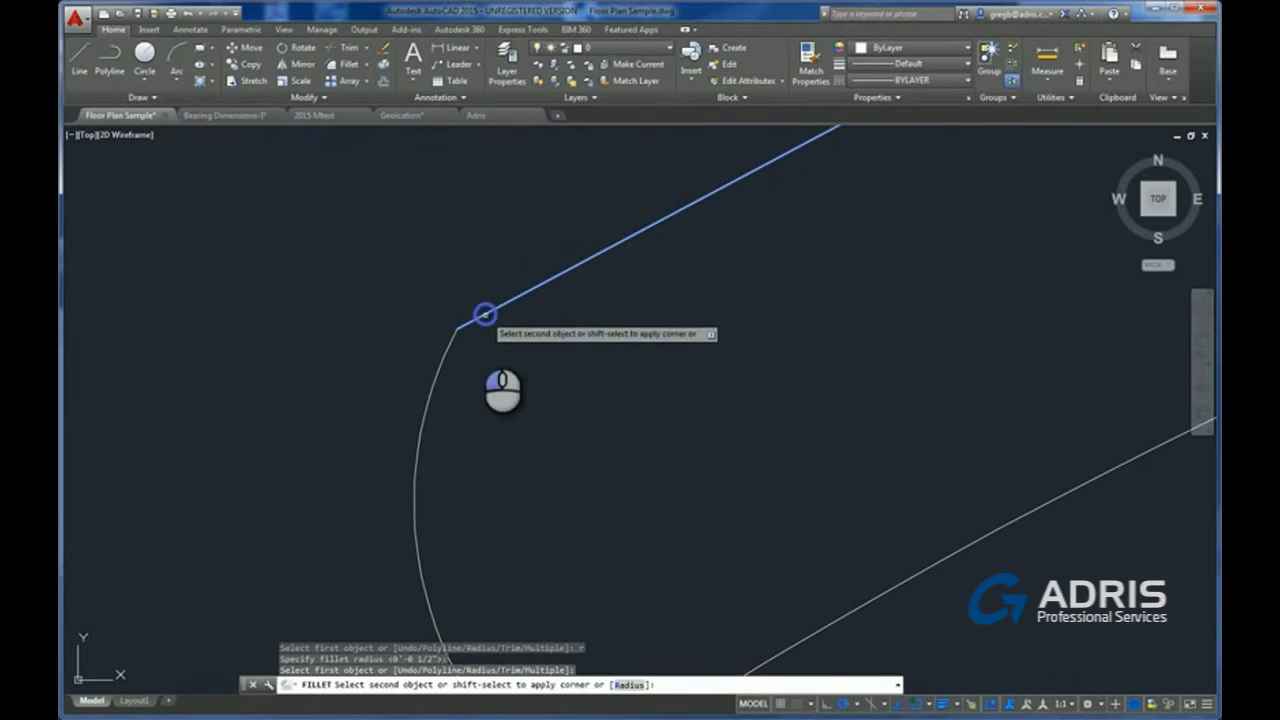
pyautogui.click(430, 391)
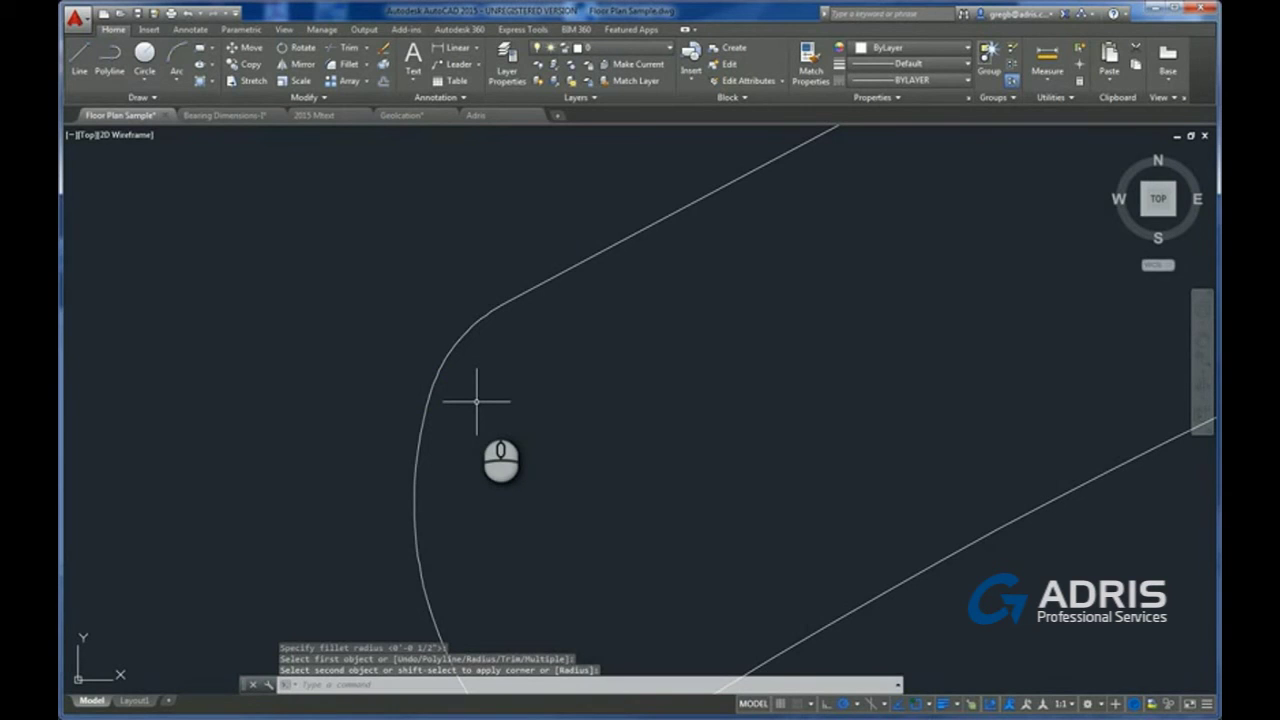
# Start Text Align from the Annotate tools and select the three occupant name labels
pyautogui.scroll(-5, 476, 401)
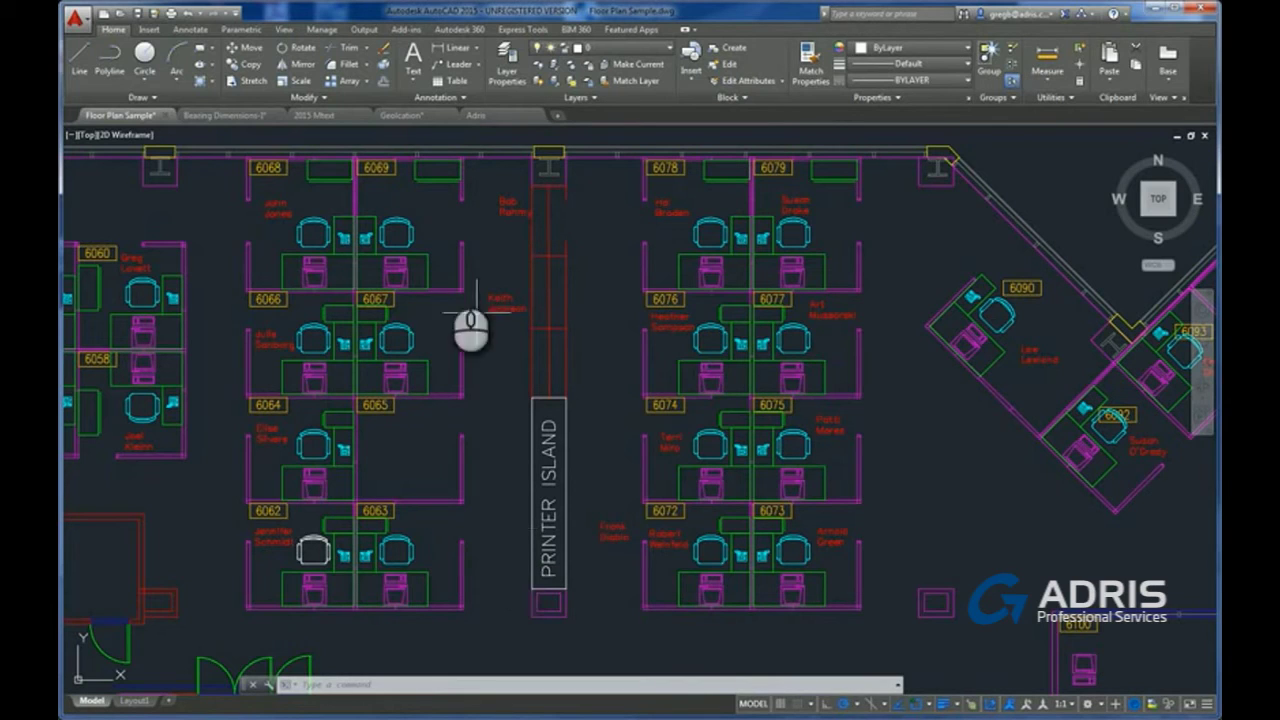
pyautogui.click(184, 32)
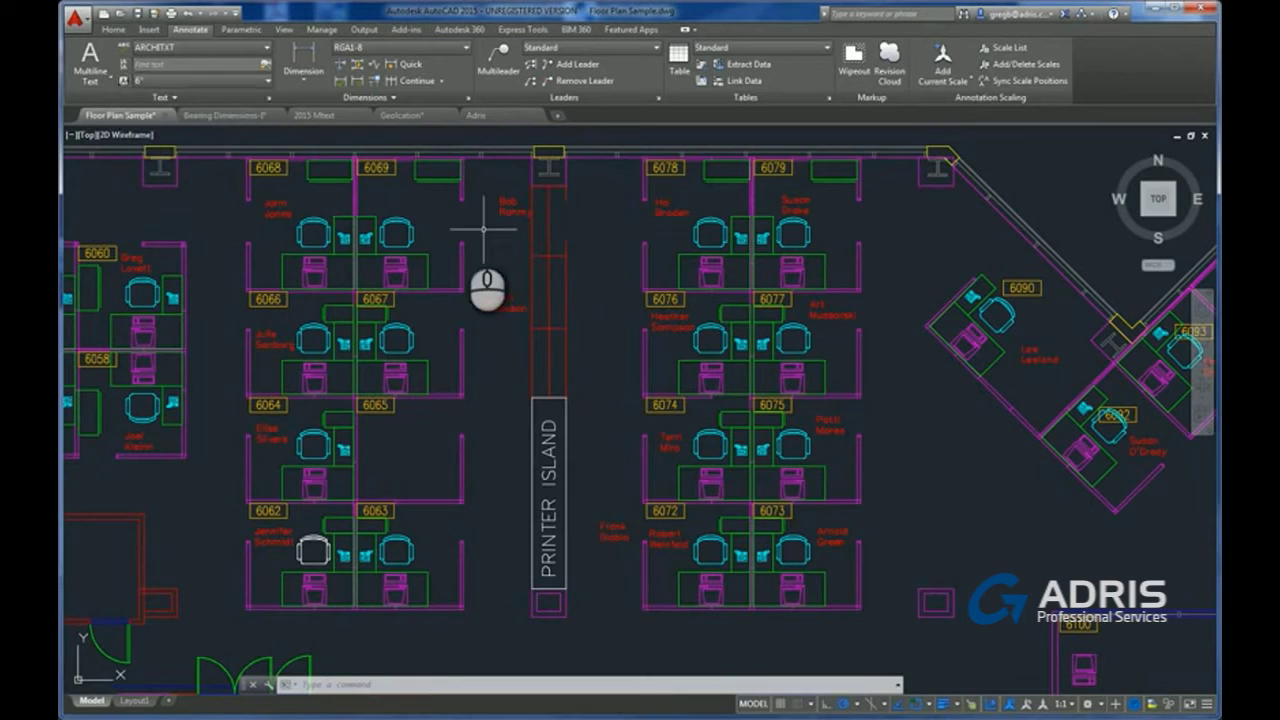
pyautogui.click(124, 63)
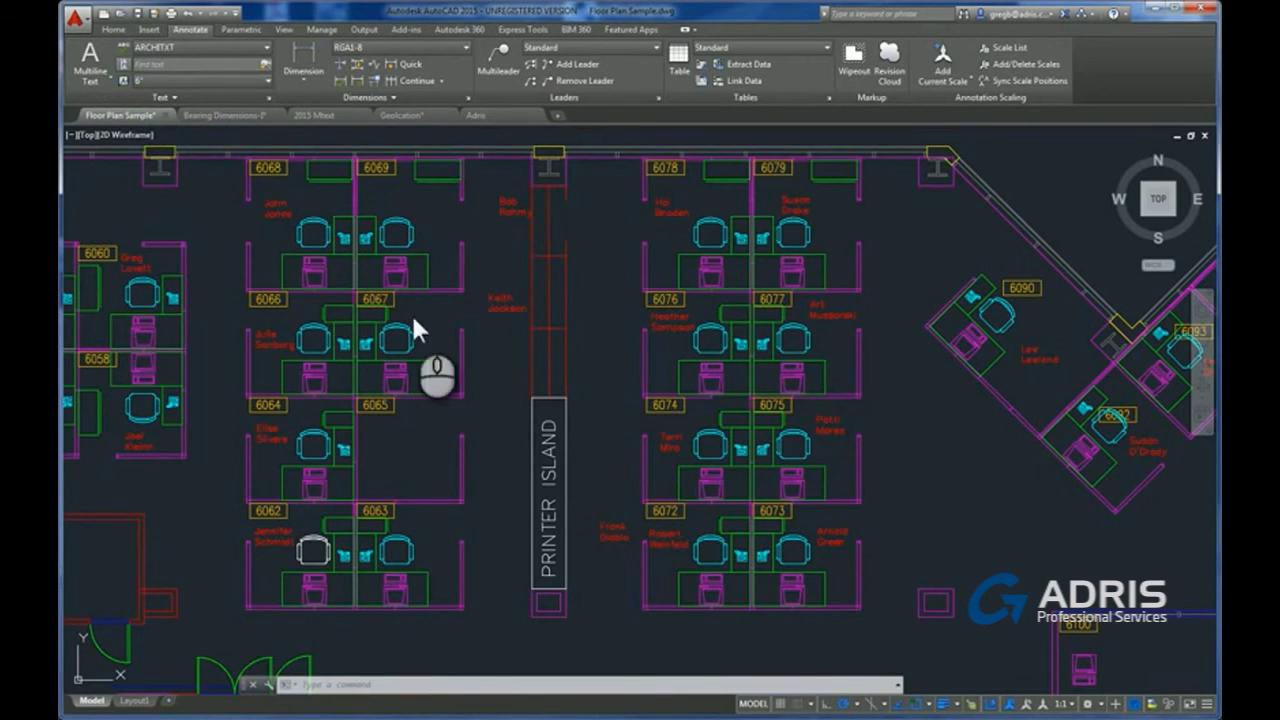
pyautogui.click(512, 205)
pyautogui.click(503, 304)
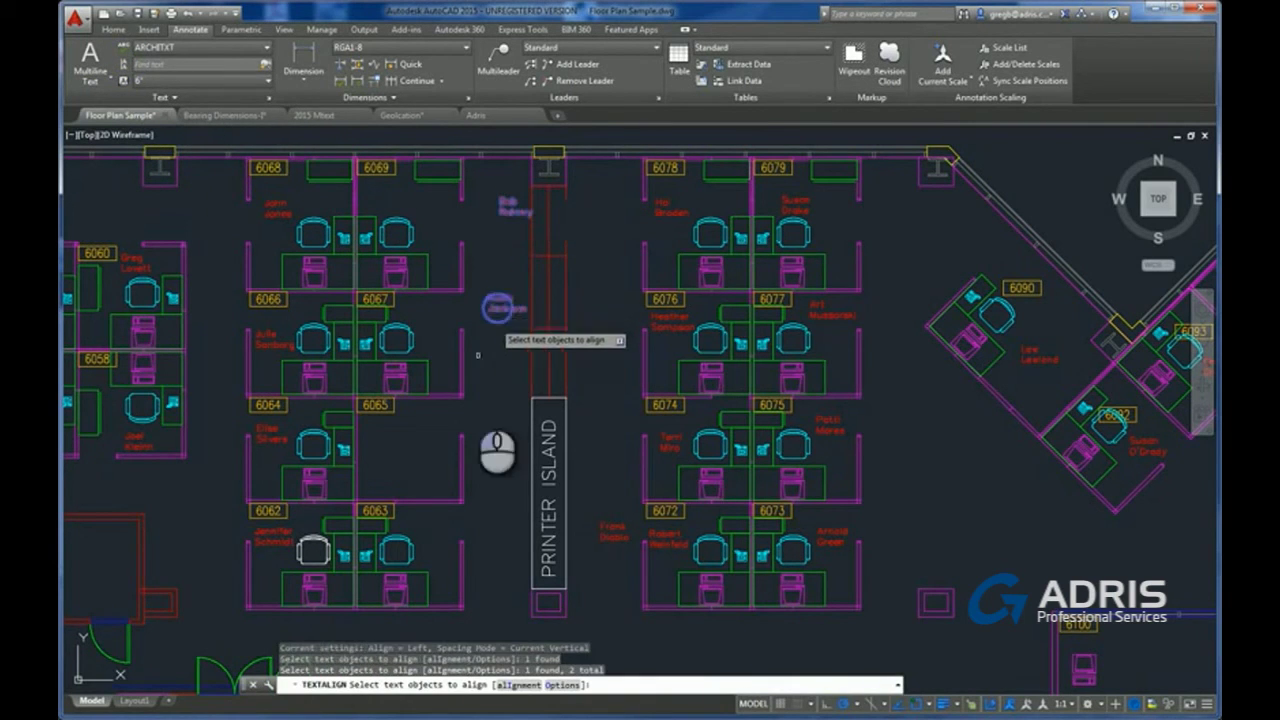
pyautogui.click(614, 528)
pyautogui.press('Return')
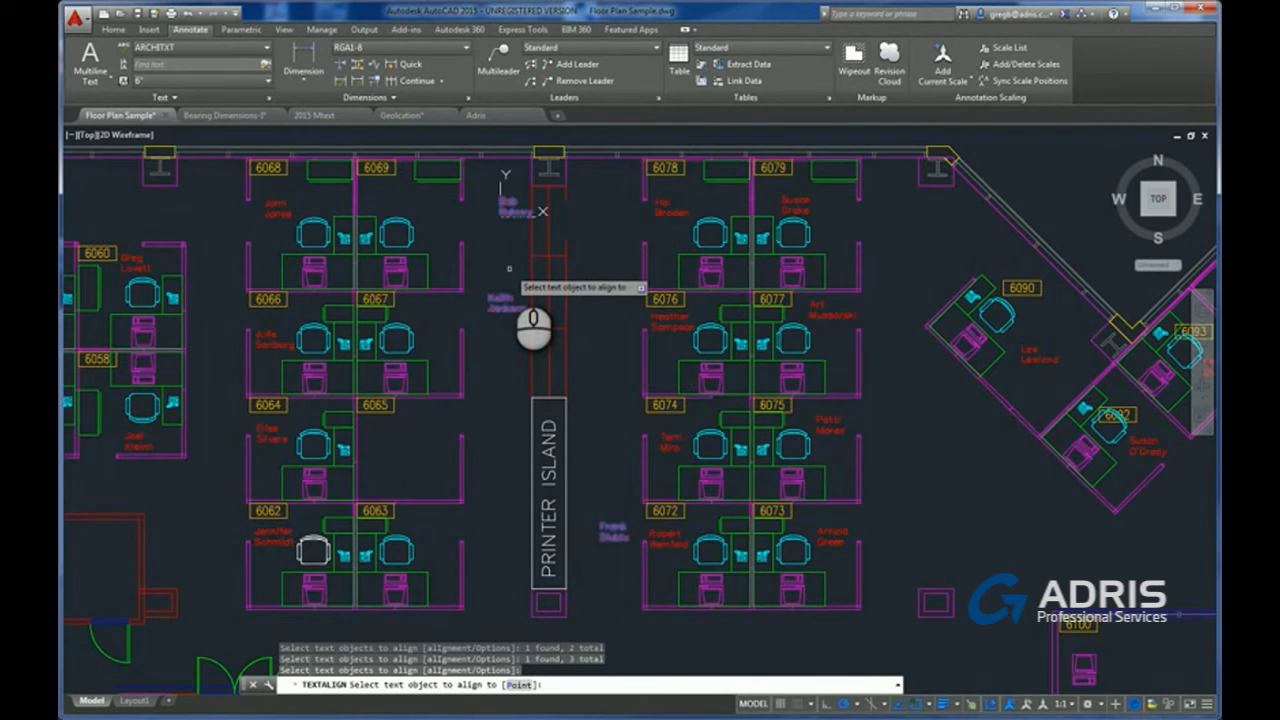
# Align the selected labels vertically using the Points option and two picked points
pyautogui.rightClick(481, 252)
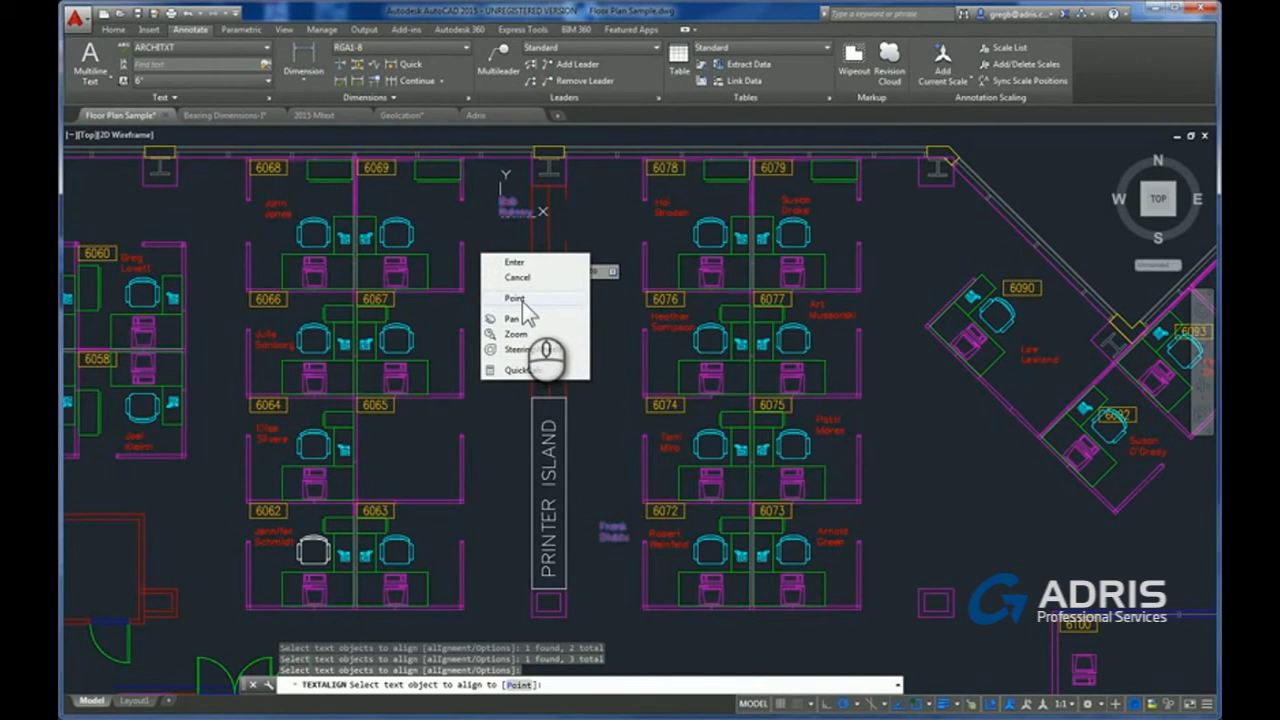
pyautogui.click(522, 300)
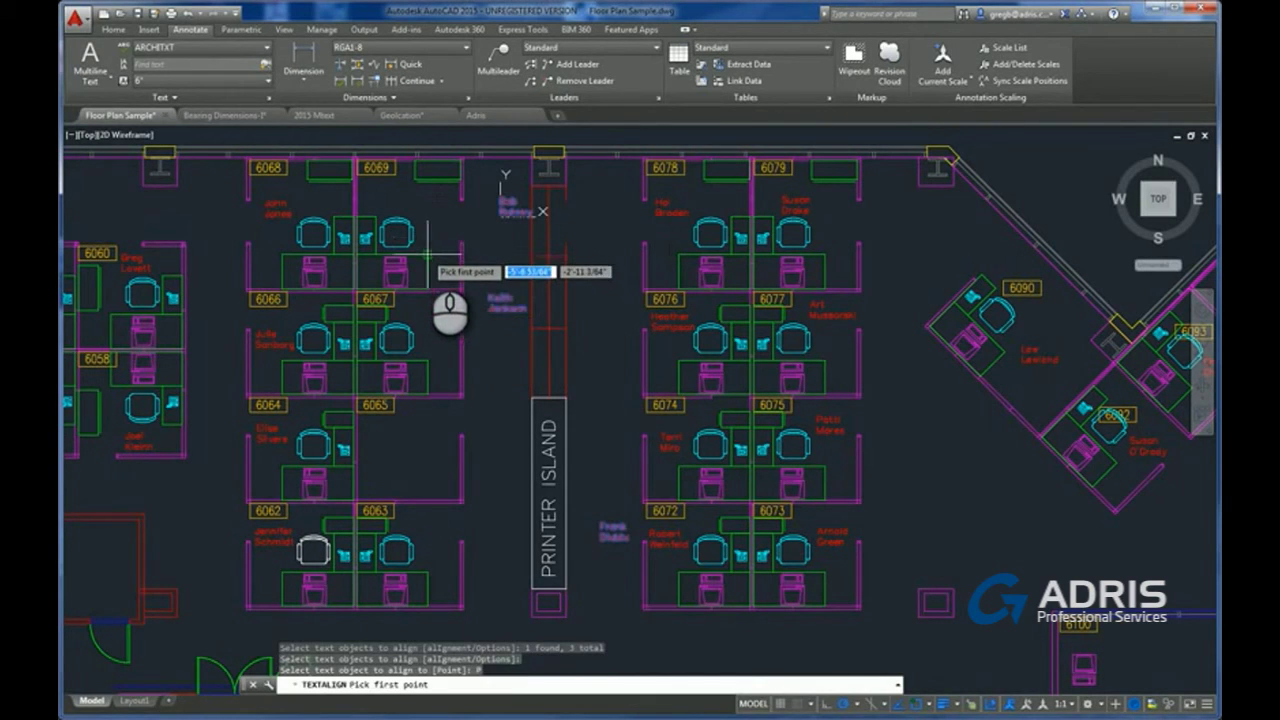
pyautogui.click(428, 256)
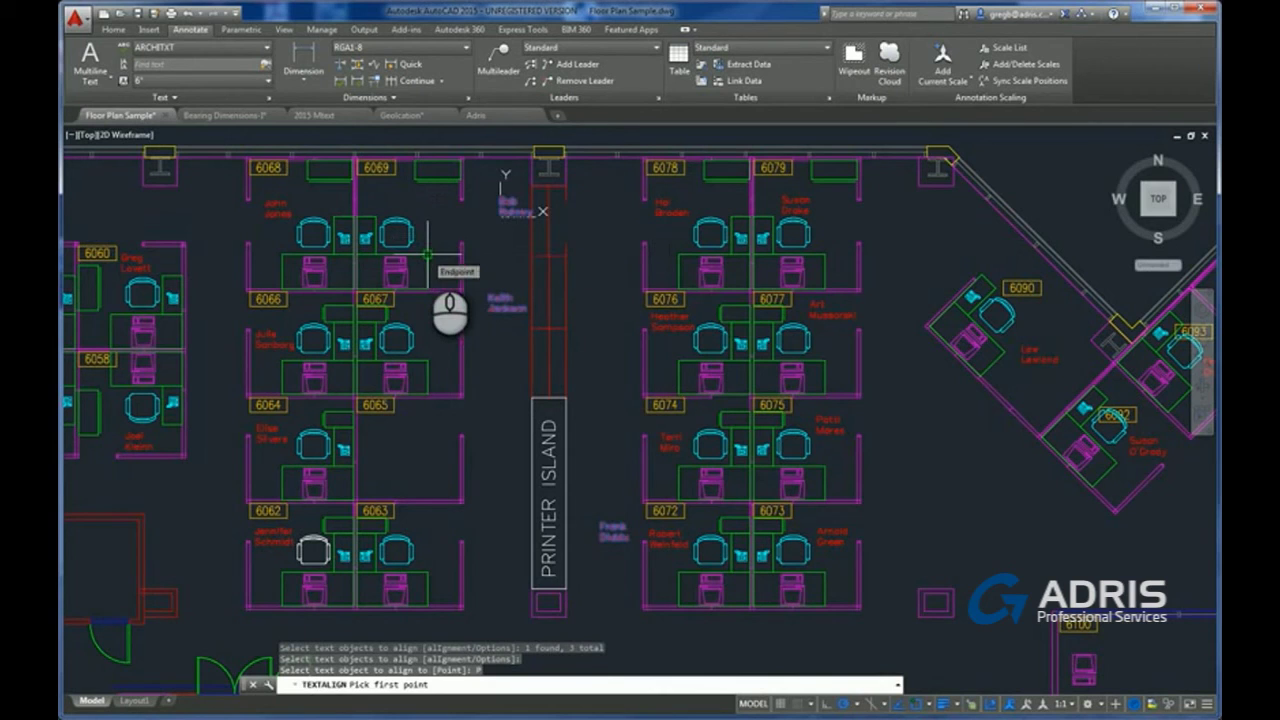
pyautogui.click(428, 200)
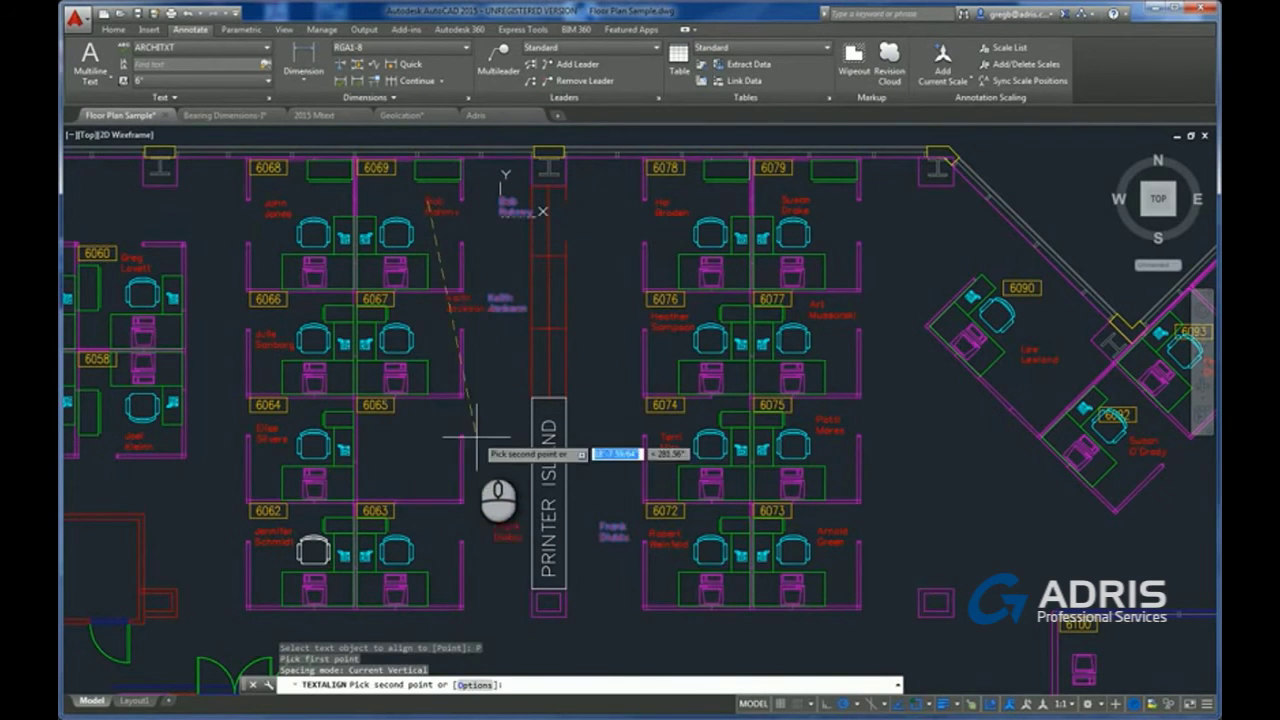
pyautogui.click(427, 501)
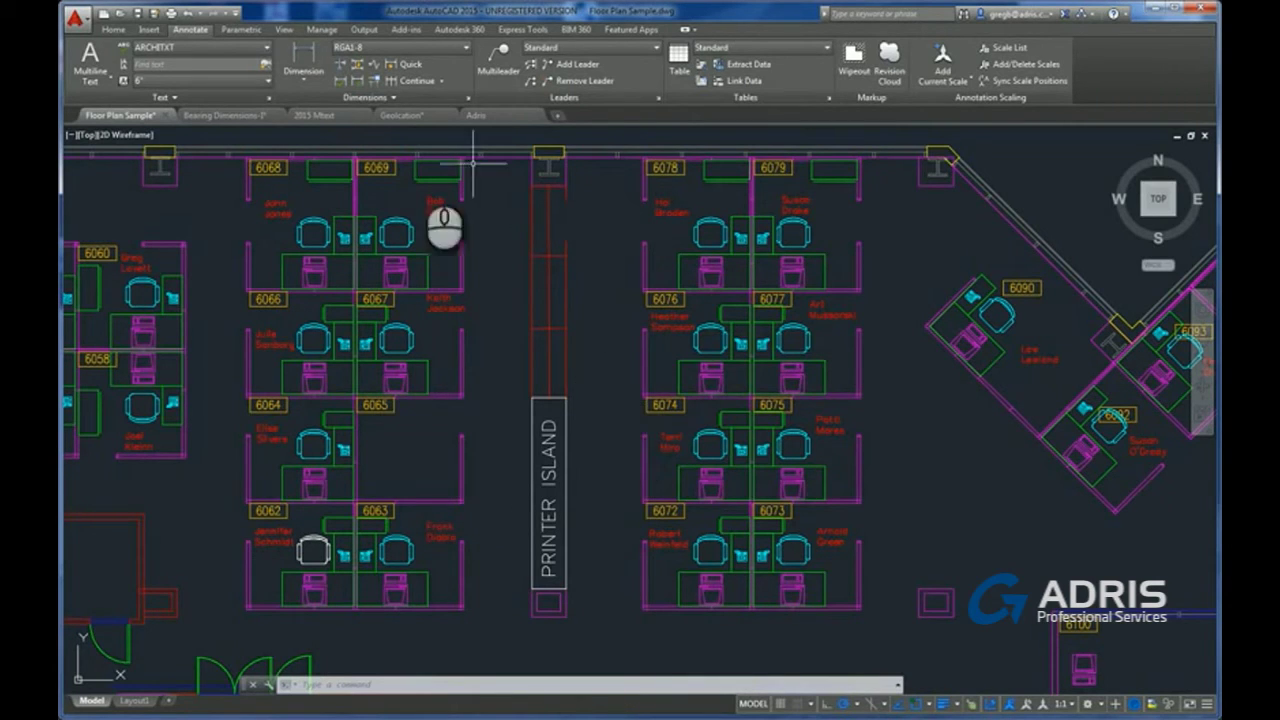
# Switch to the Bearing Dimensions drawing and Home ribbon, then select and clear the 0.75 dimension
pyautogui.click(231, 114)
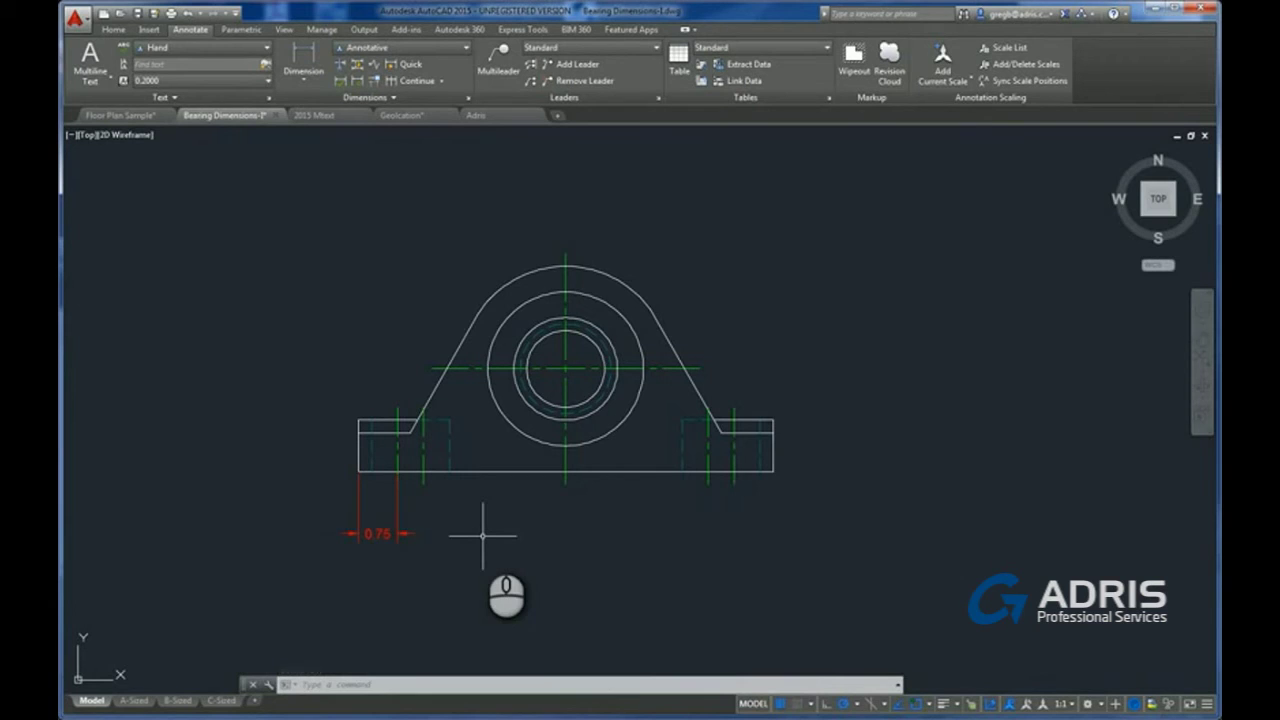
pyautogui.click(113, 31)
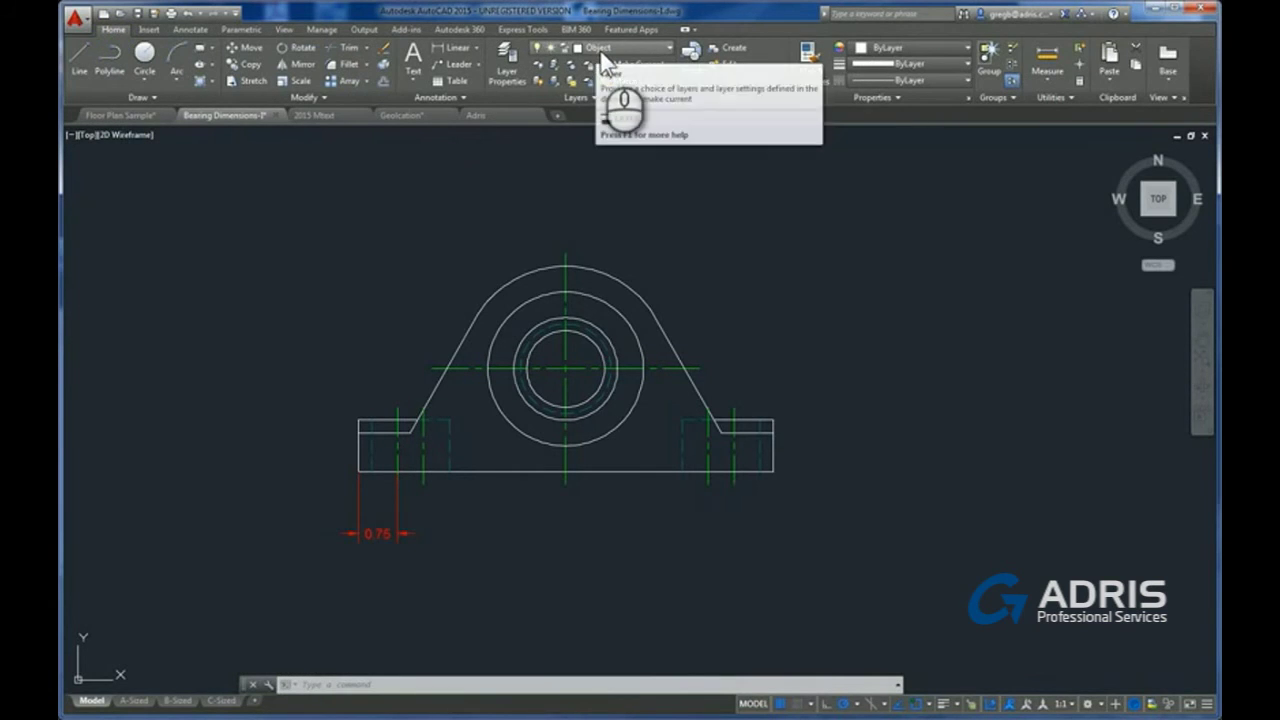
pyautogui.click(423, 523)
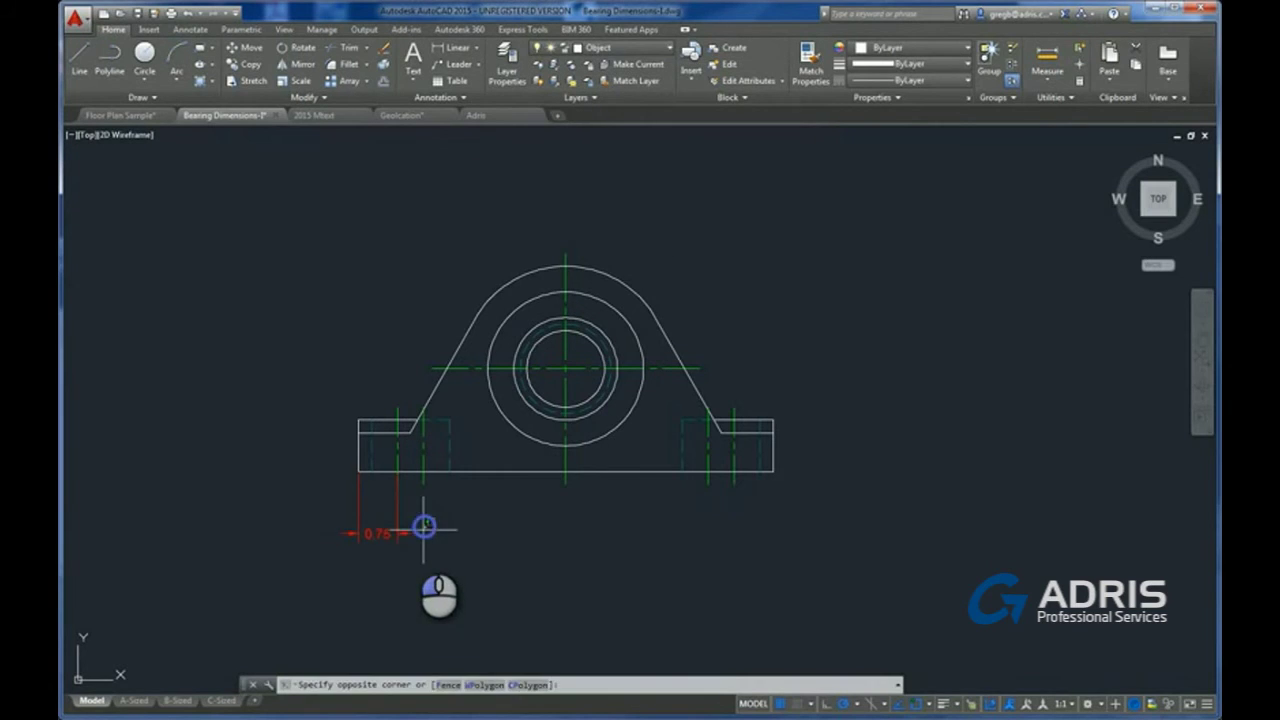
pyautogui.click(372, 552)
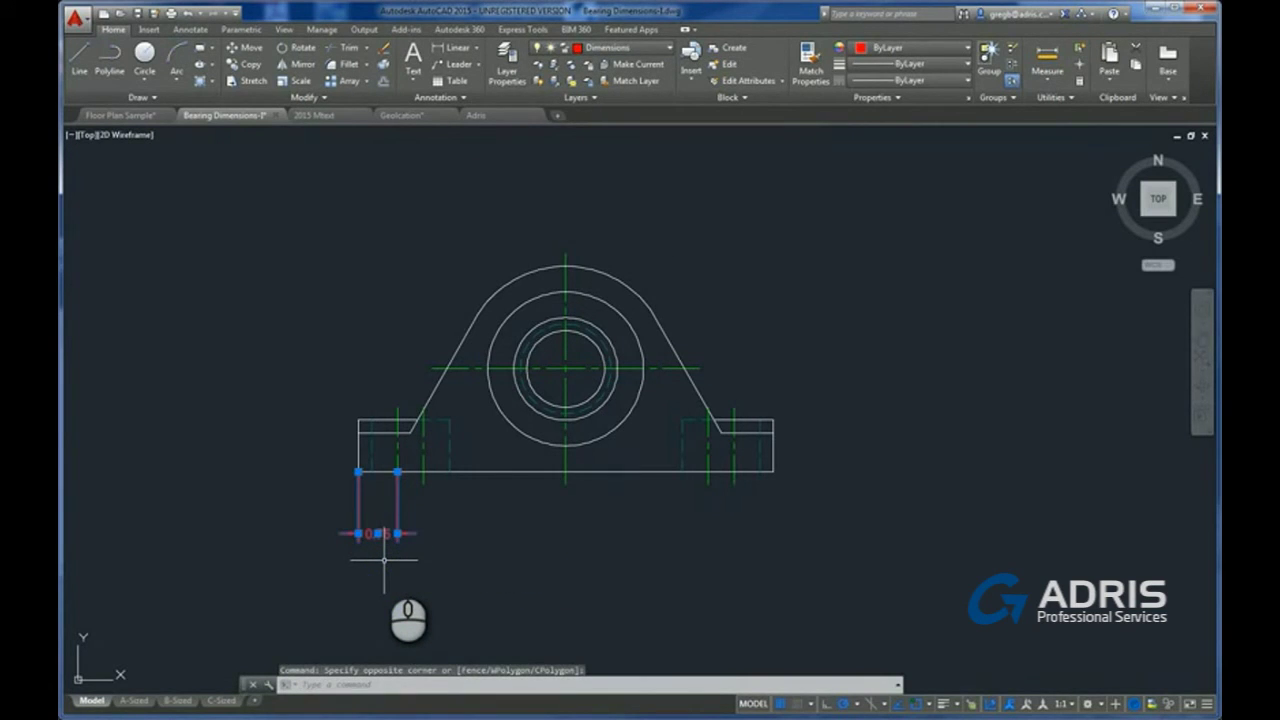
pyautogui.press('Escape')
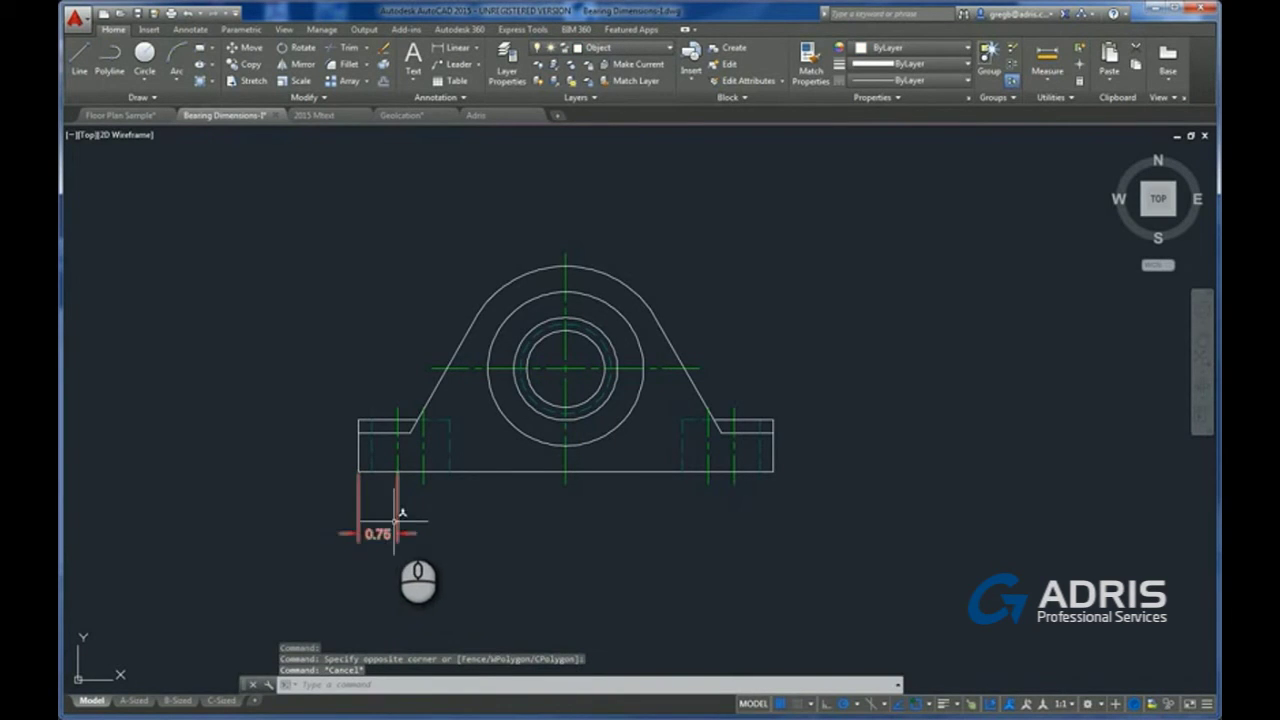
# Continue from the 0.75 dimension with 0.50, 2.75, 2.25, 0.50 and 1.25 dimensions along the base
pyautogui.click(397, 520)
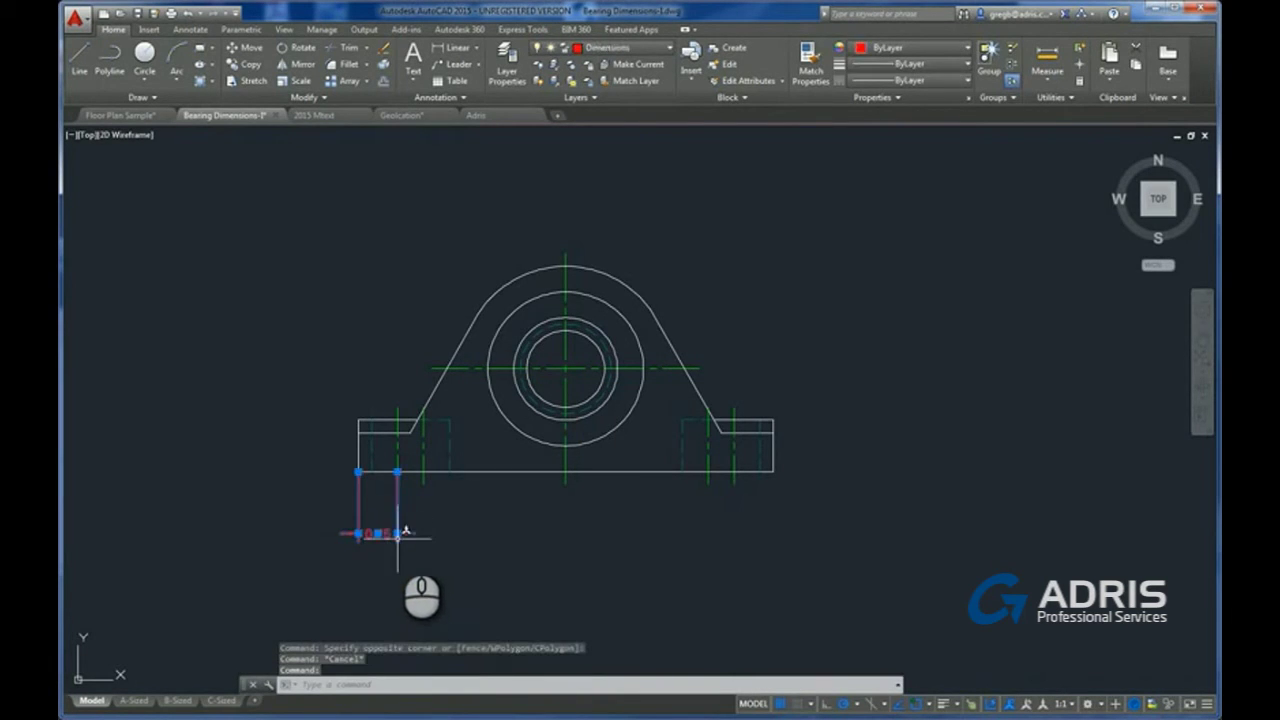
pyautogui.moveTo(398, 535)
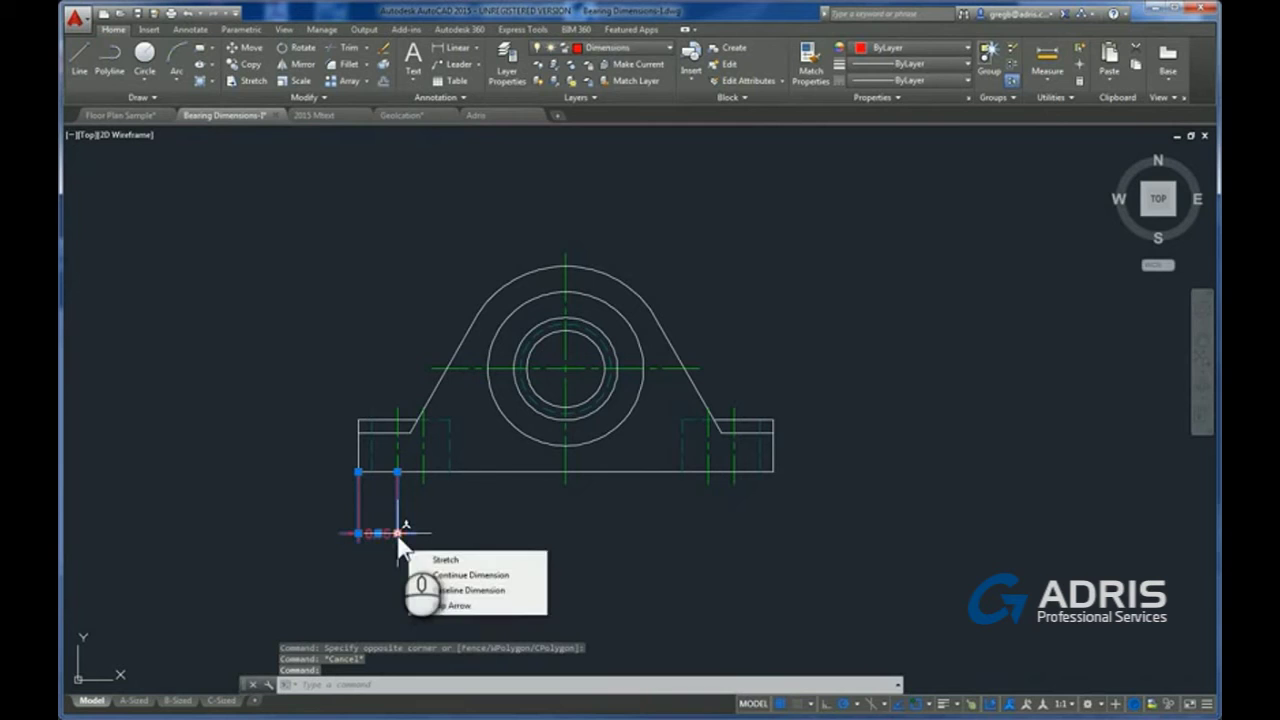
pyautogui.click(463, 575)
pyautogui.click(422, 470)
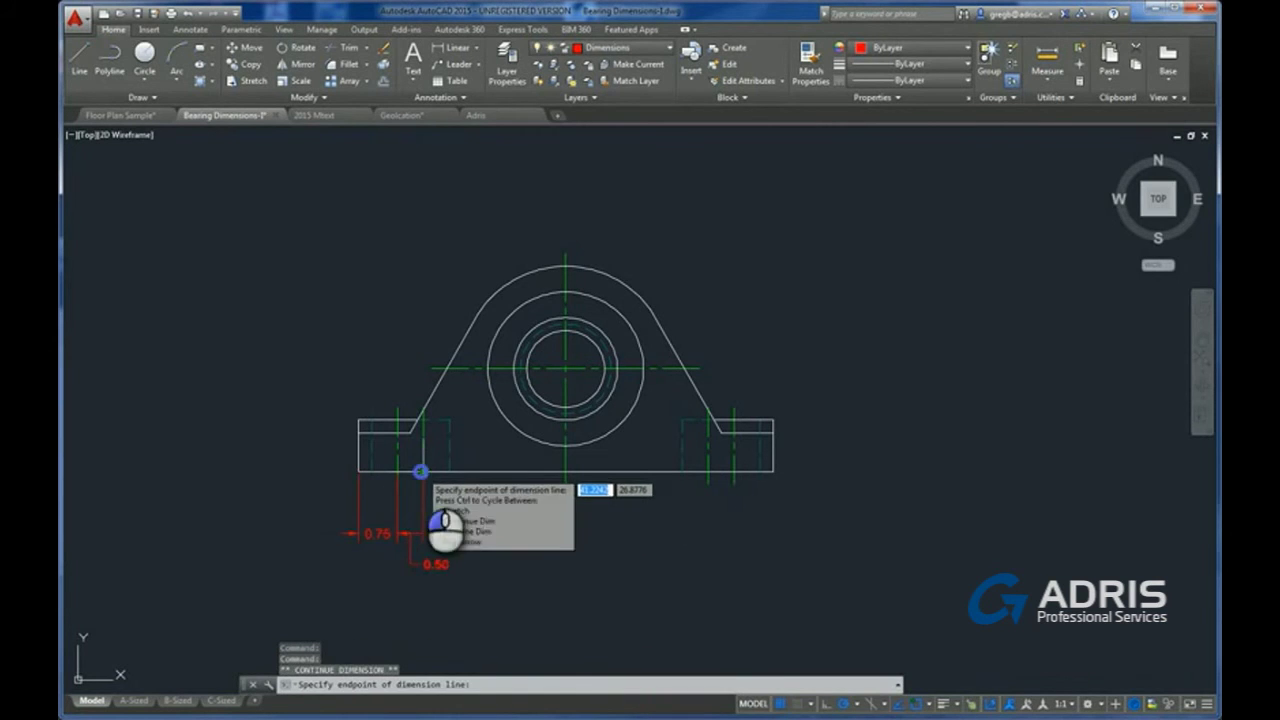
pyautogui.click(566, 470)
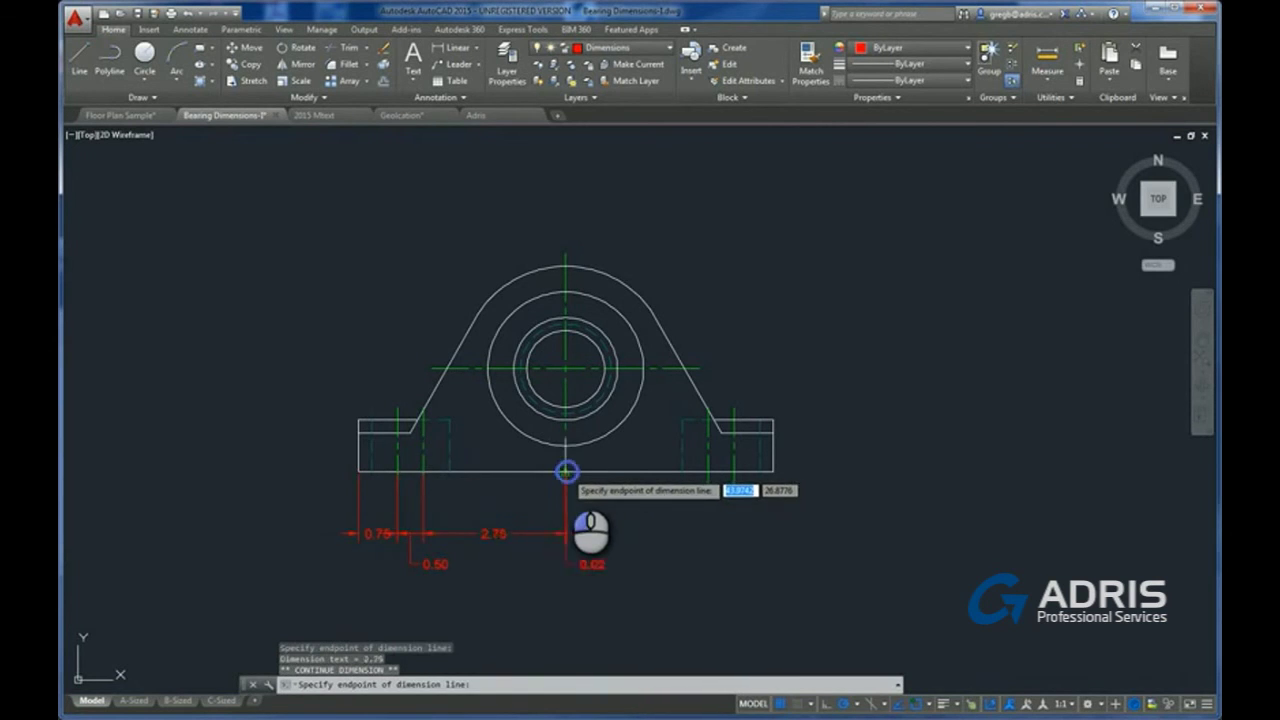
pyautogui.click(683, 470)
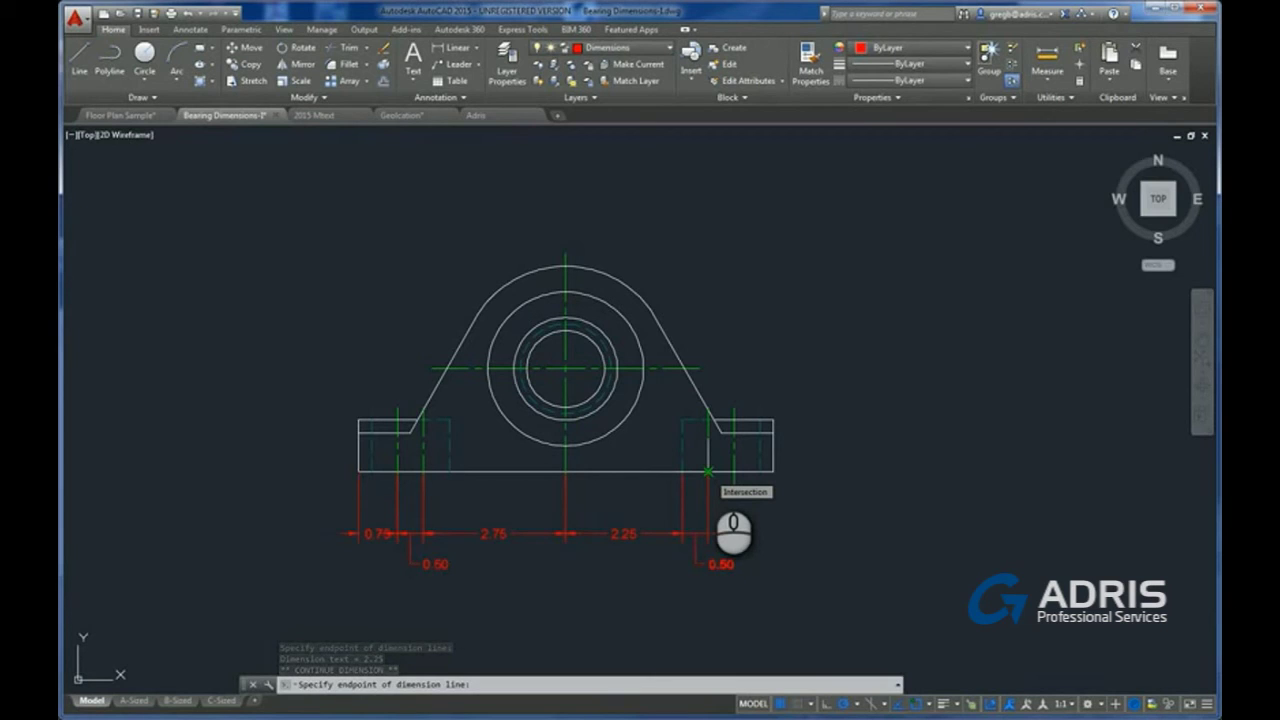
pyautogui.click(708, 471)
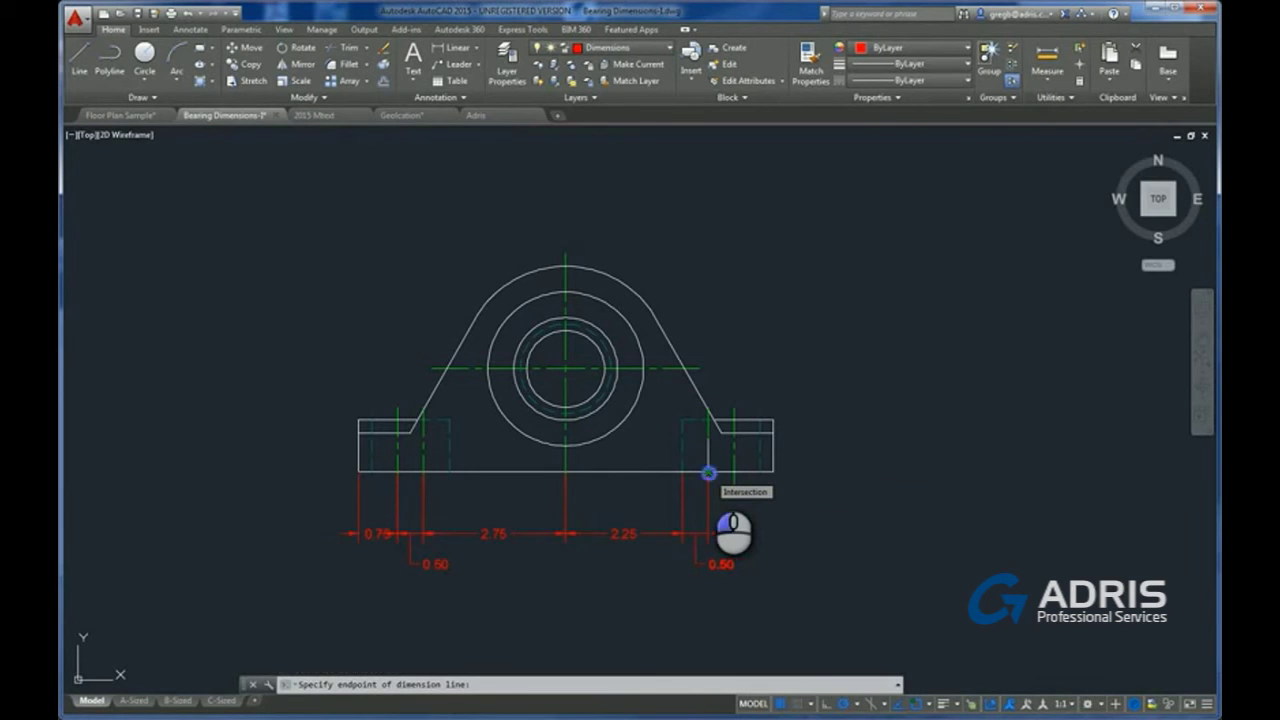
pyautogui.click(772, 471)
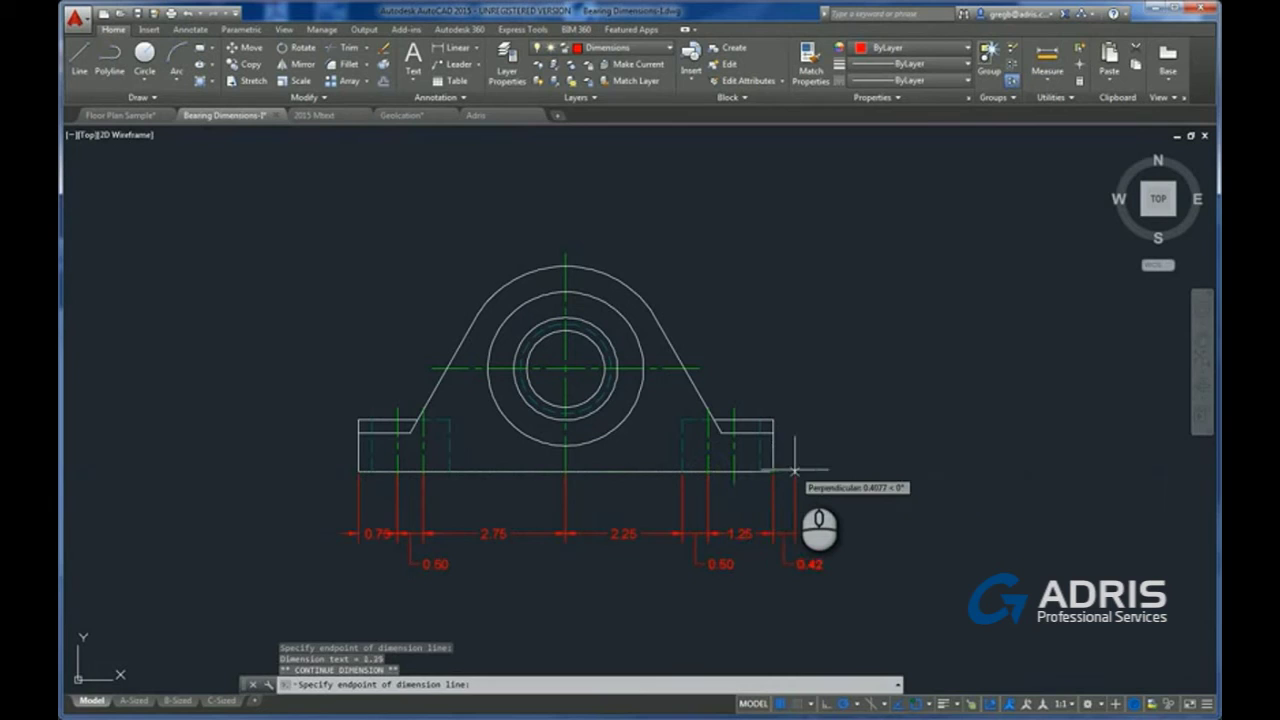
pyautogui.press('Escape')
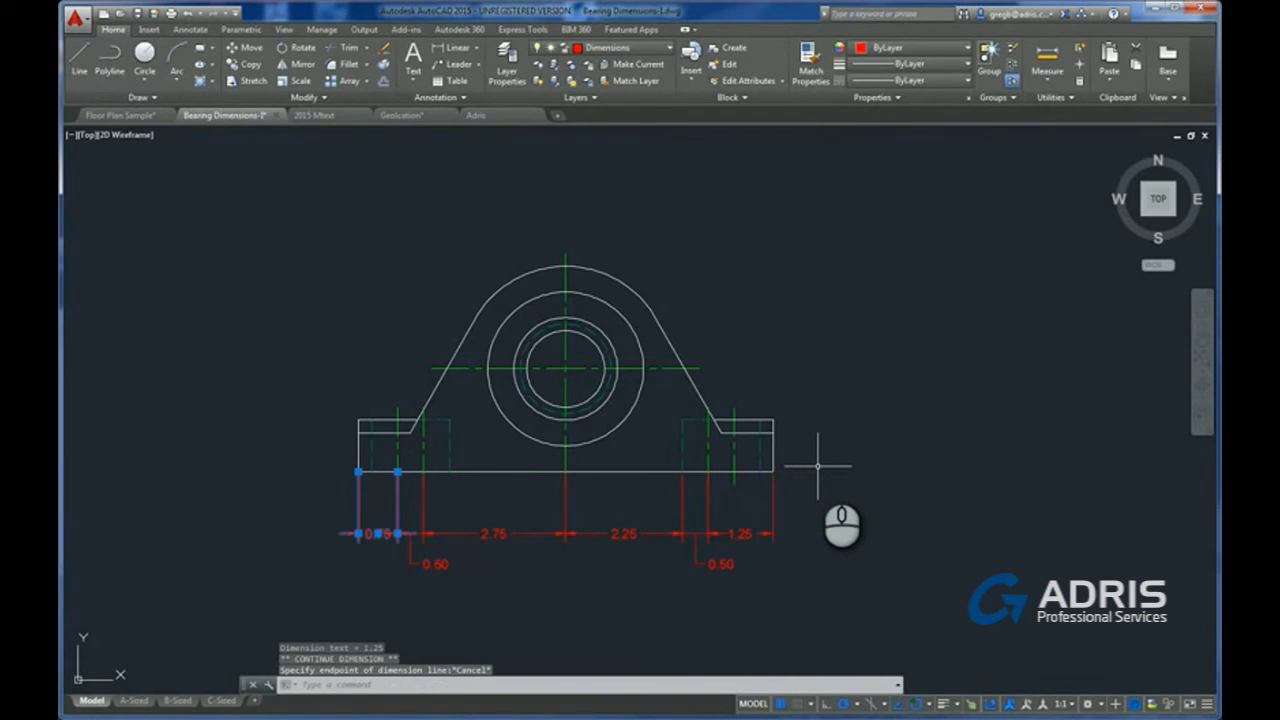
pyautogui.press('Escape')
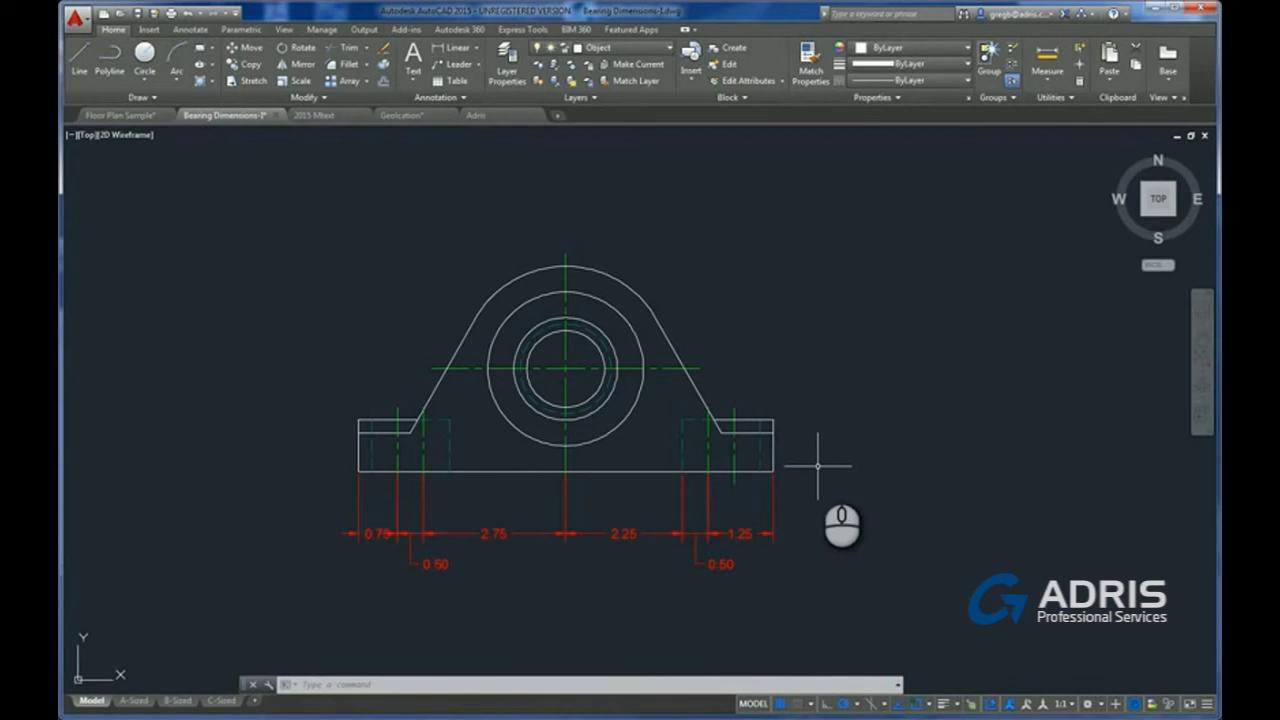
pyautogui.click(445, 50)
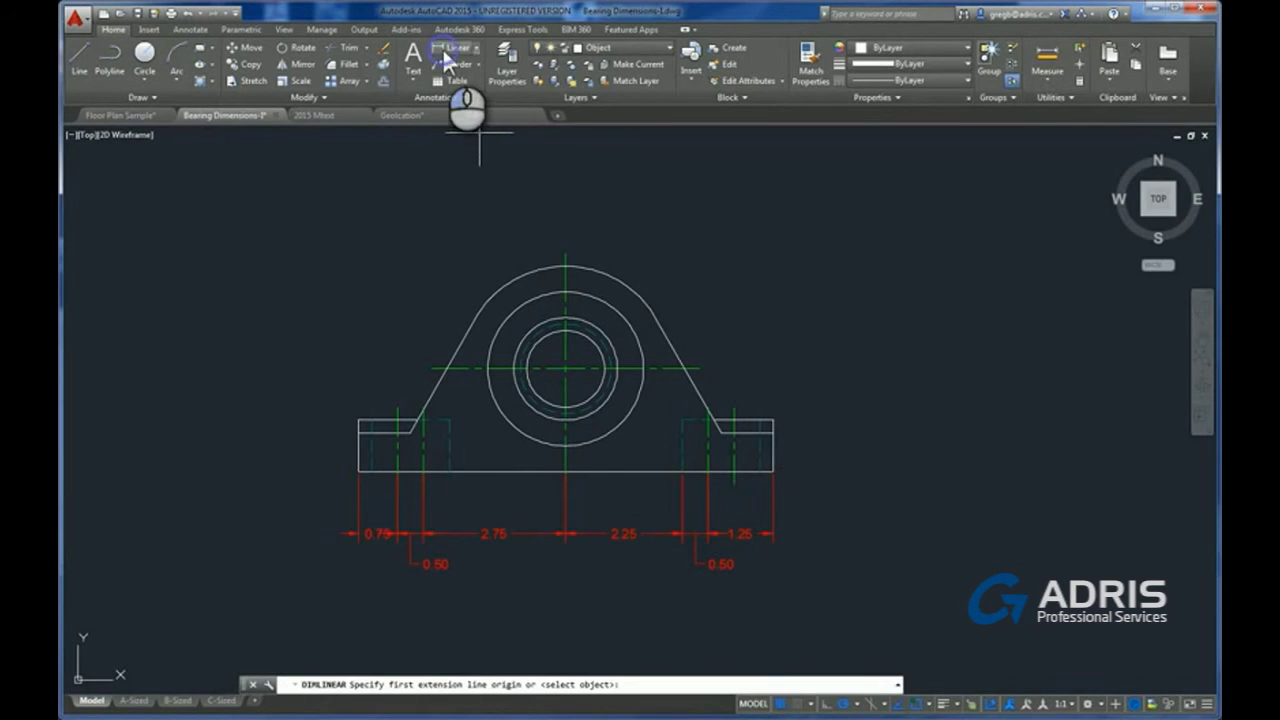
# Dimension the base's right-end height as a vertical 1.00, then zoom in and inspect the 1.25 dimension
pyautogui.click(772, 419)
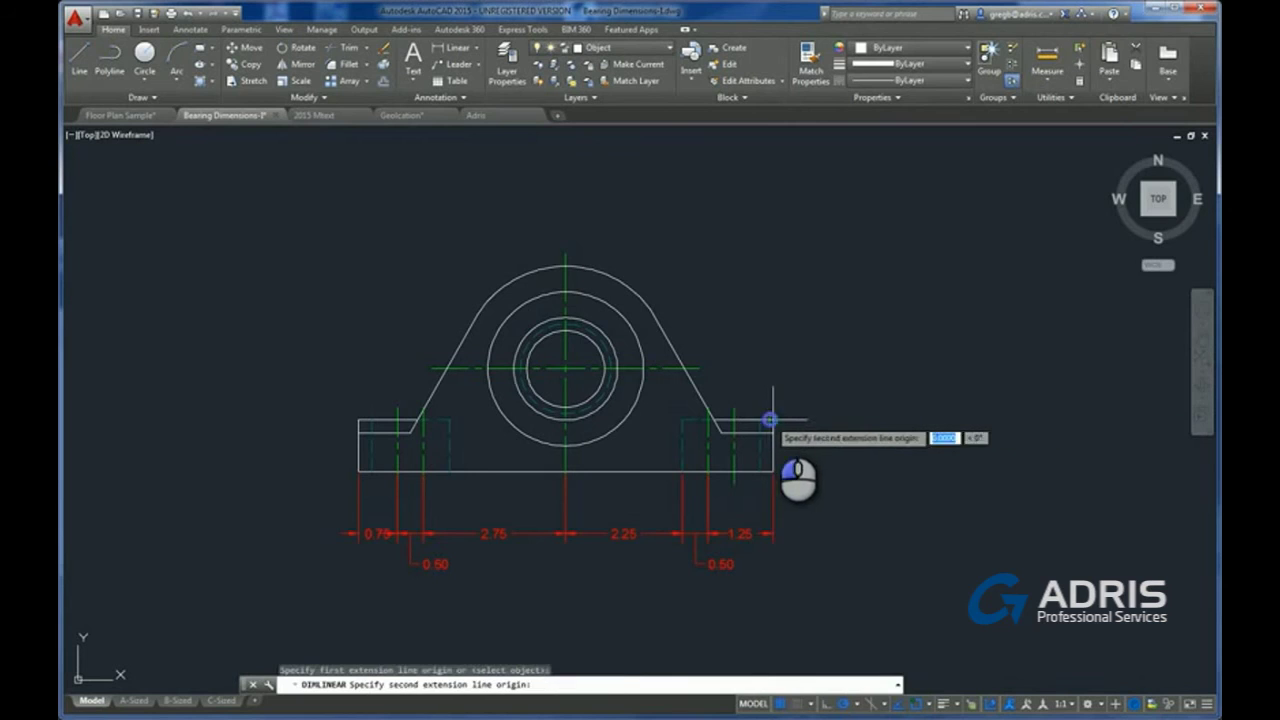
pyautogui.click(772, 471)
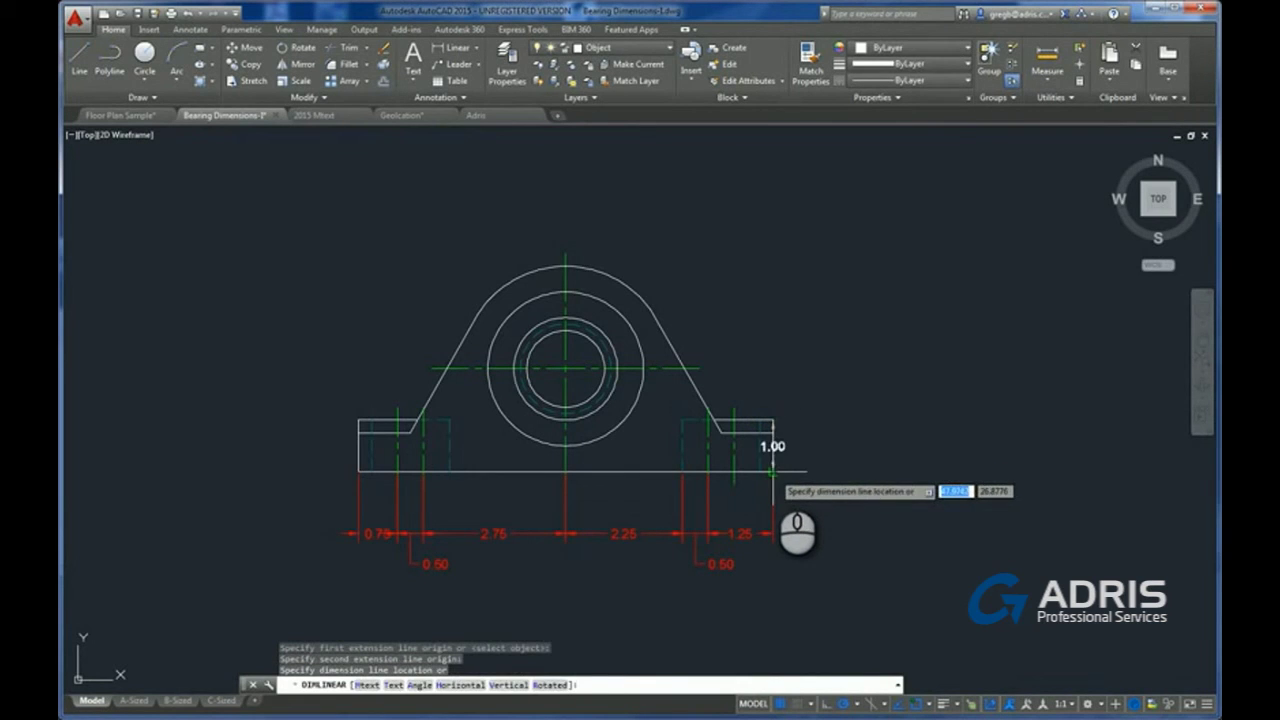
pyautogui.click(824, 468)
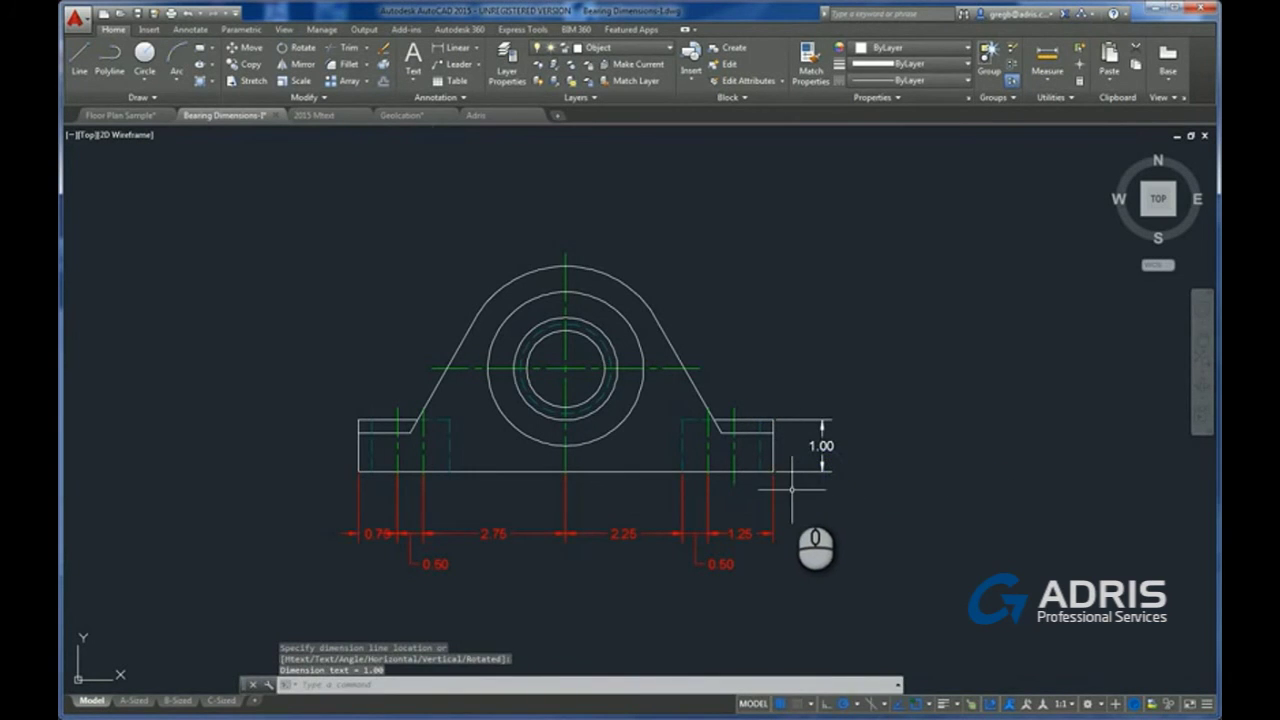
pyautogui.scroll(6, 791, 489)
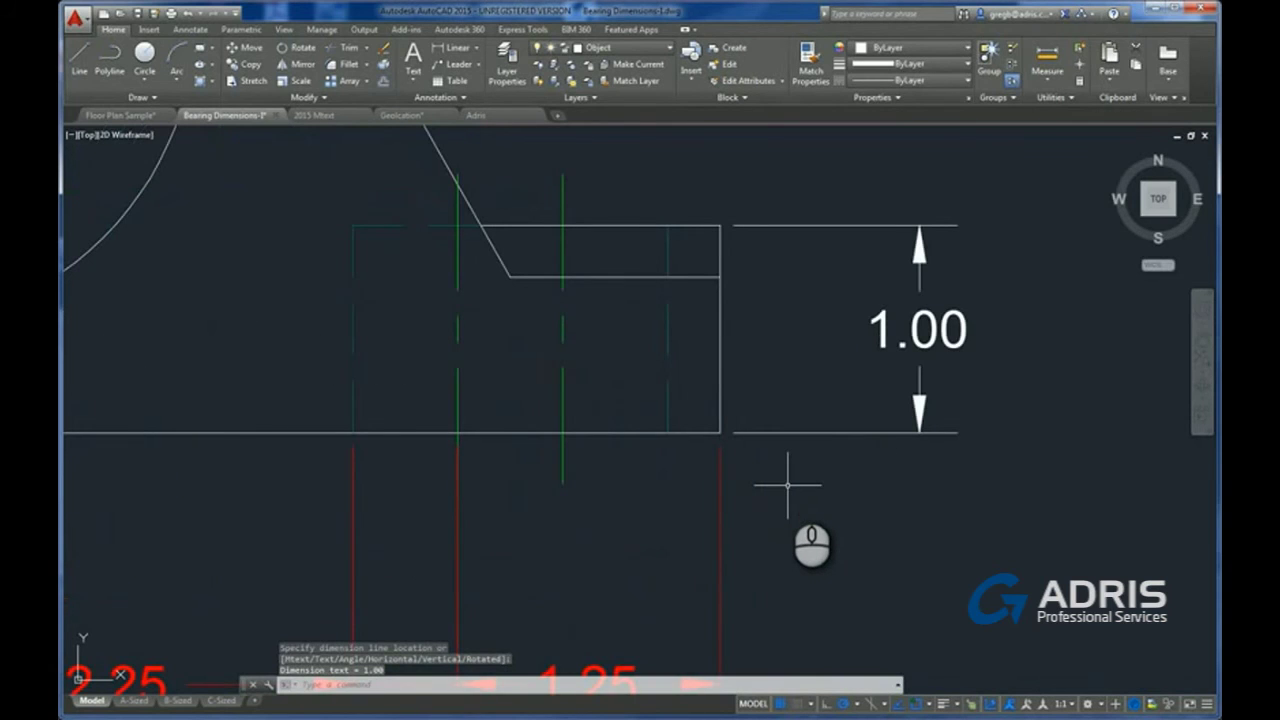
pyautogui.click(734, 491)
pyautogui.click(711, 517)
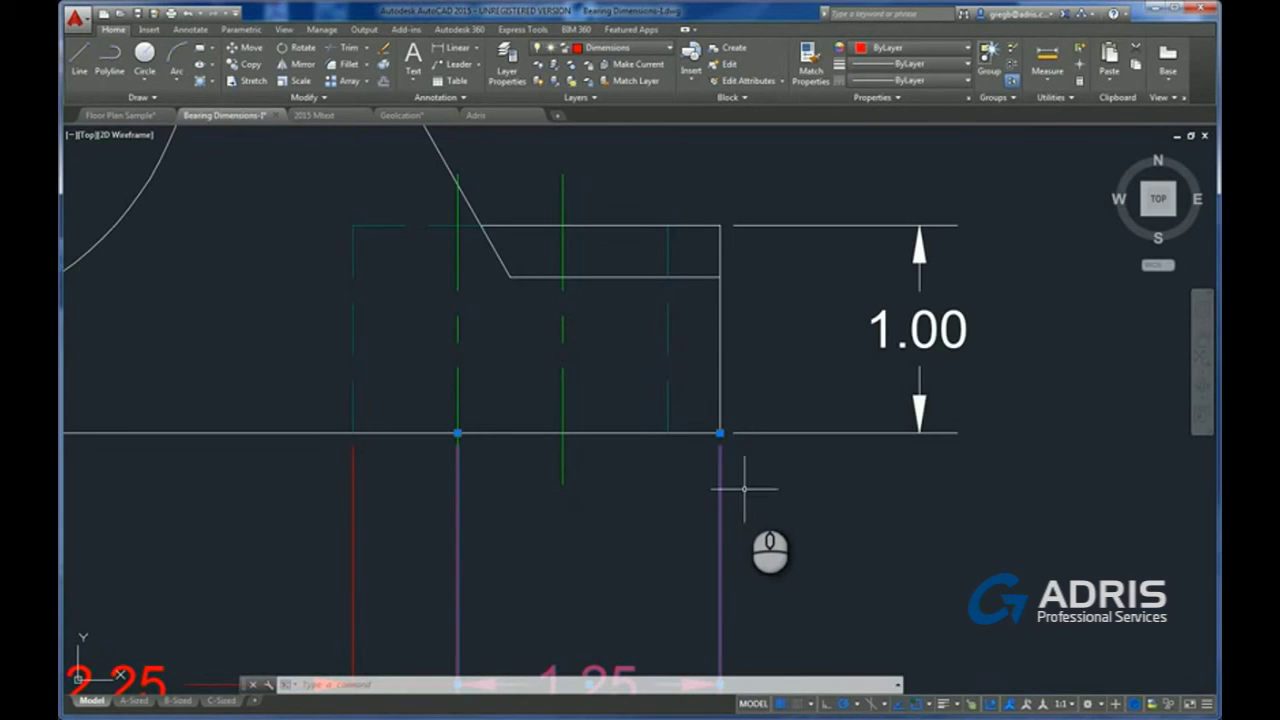
pyautogui.press('Escape')
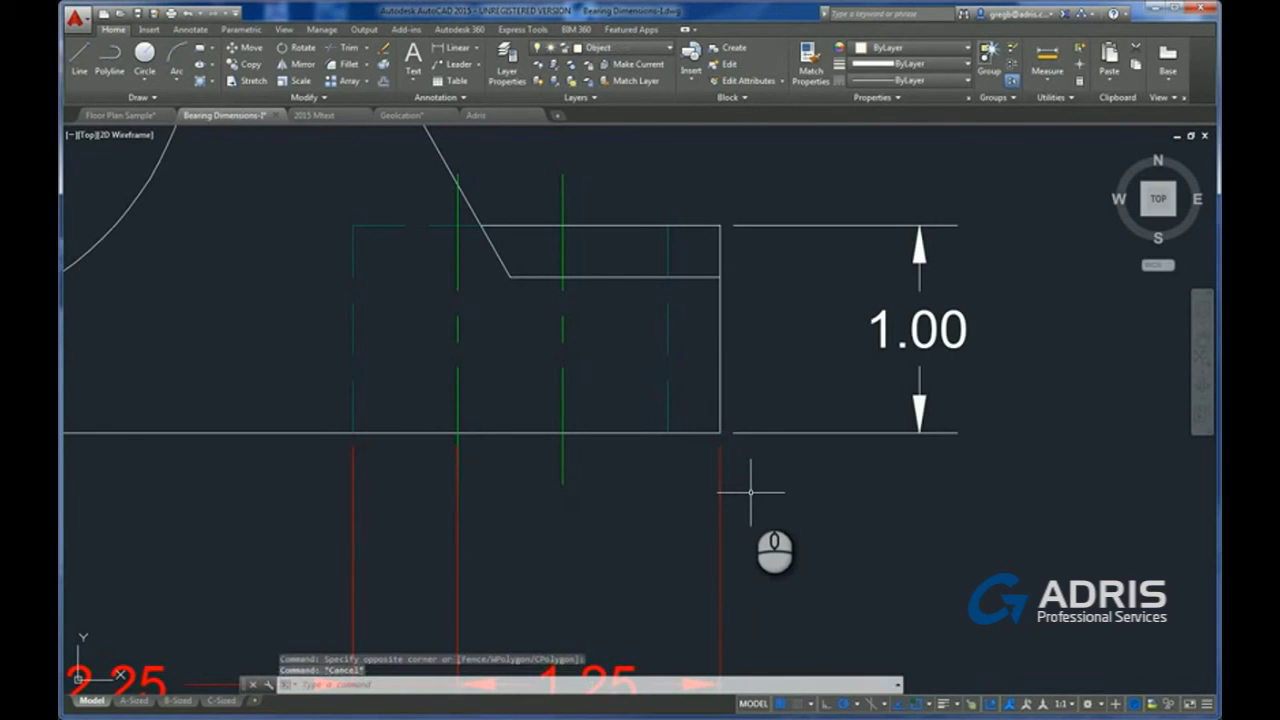
# In the 2015 Mtext drawing, type 'The' at the start of the Format painter line
pyautogui.click(325, 118)
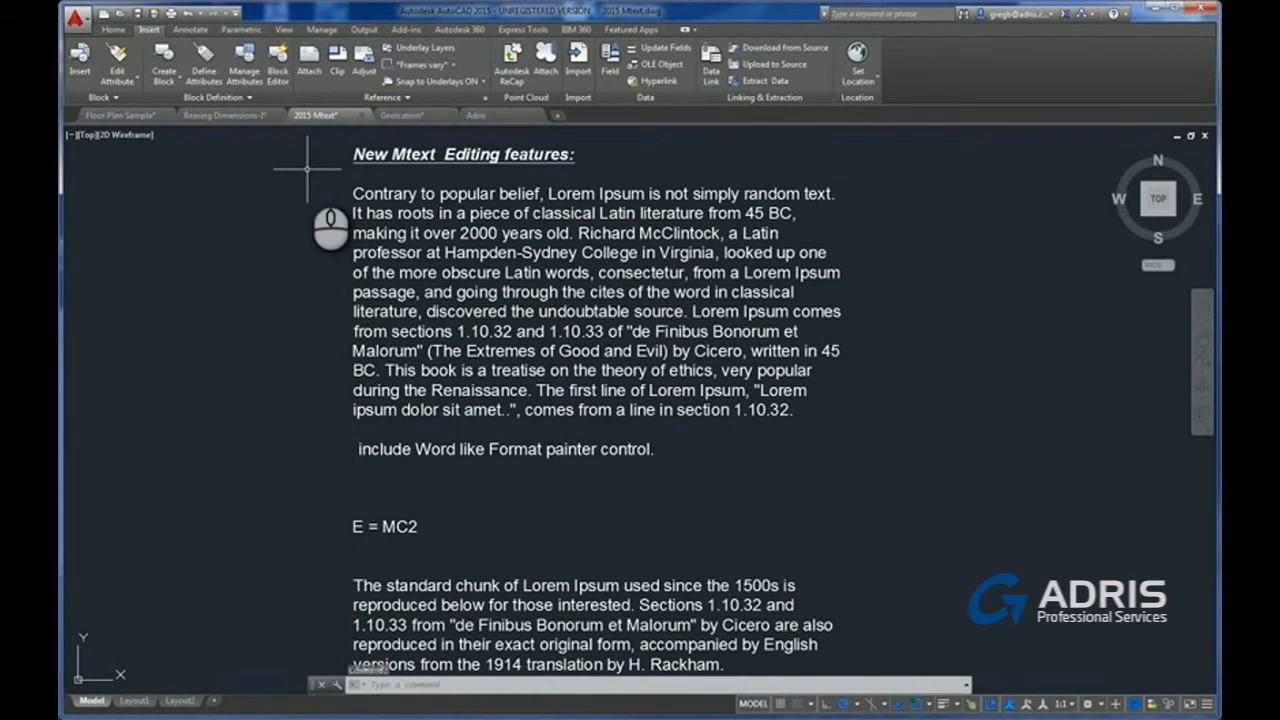
pyautogui.doubleClick(502, 236)
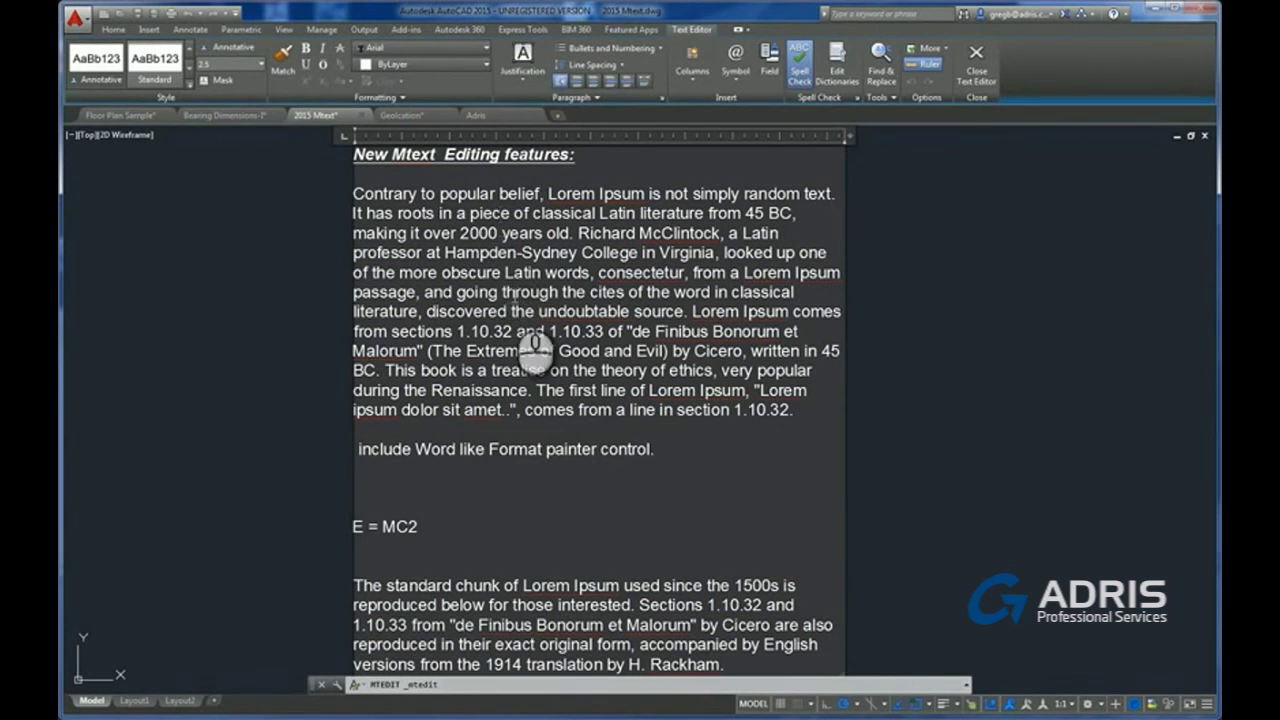
pyautogui.click(355, 449)
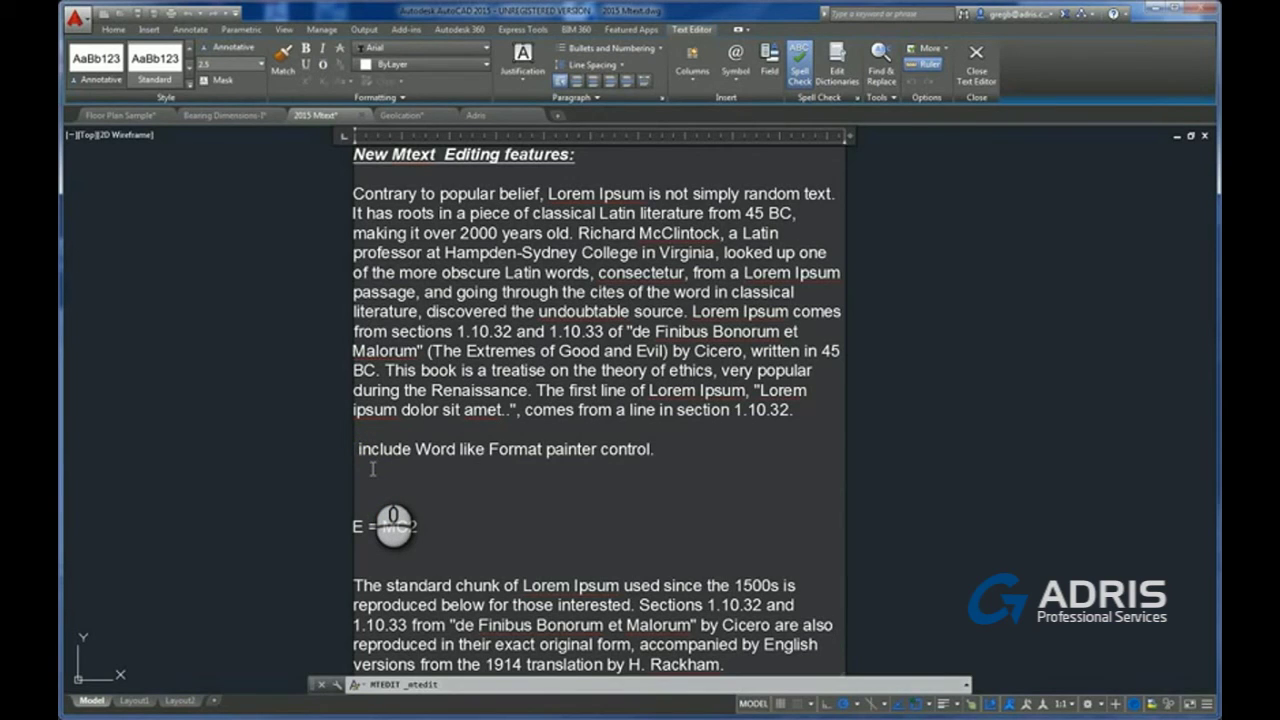
pyautogui.write('tHE')
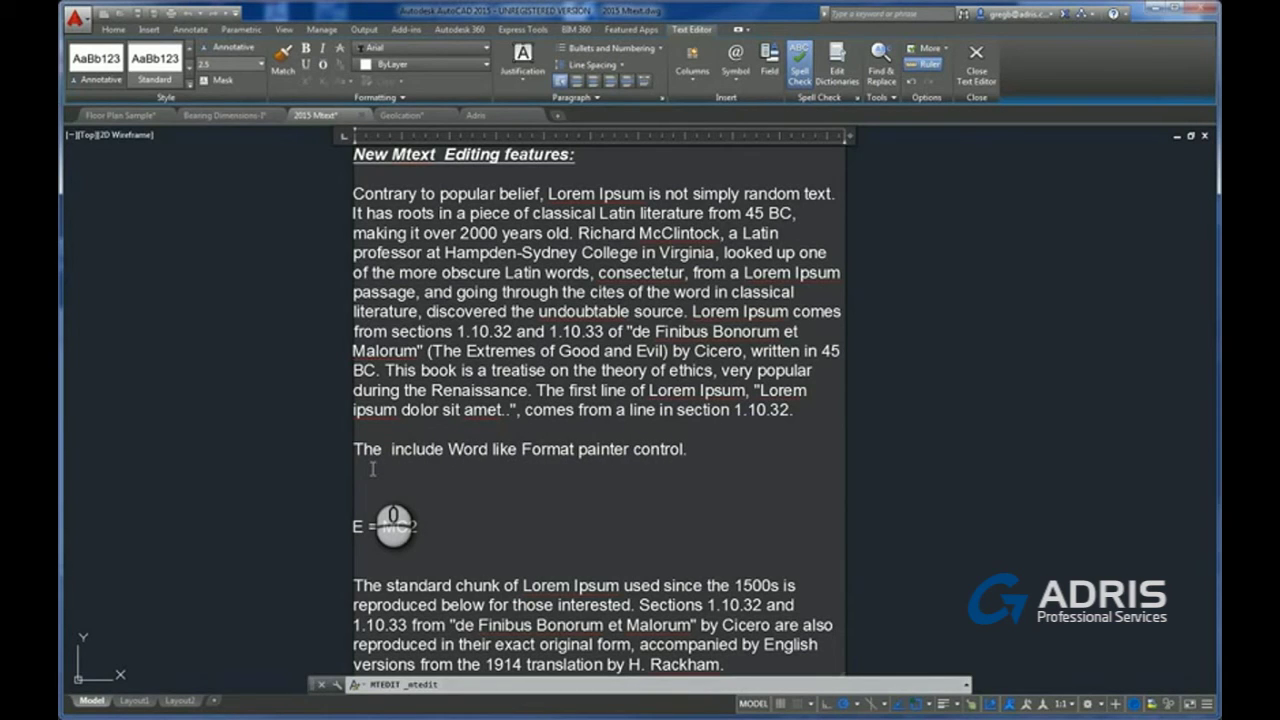
pyautogui.press('capslock')
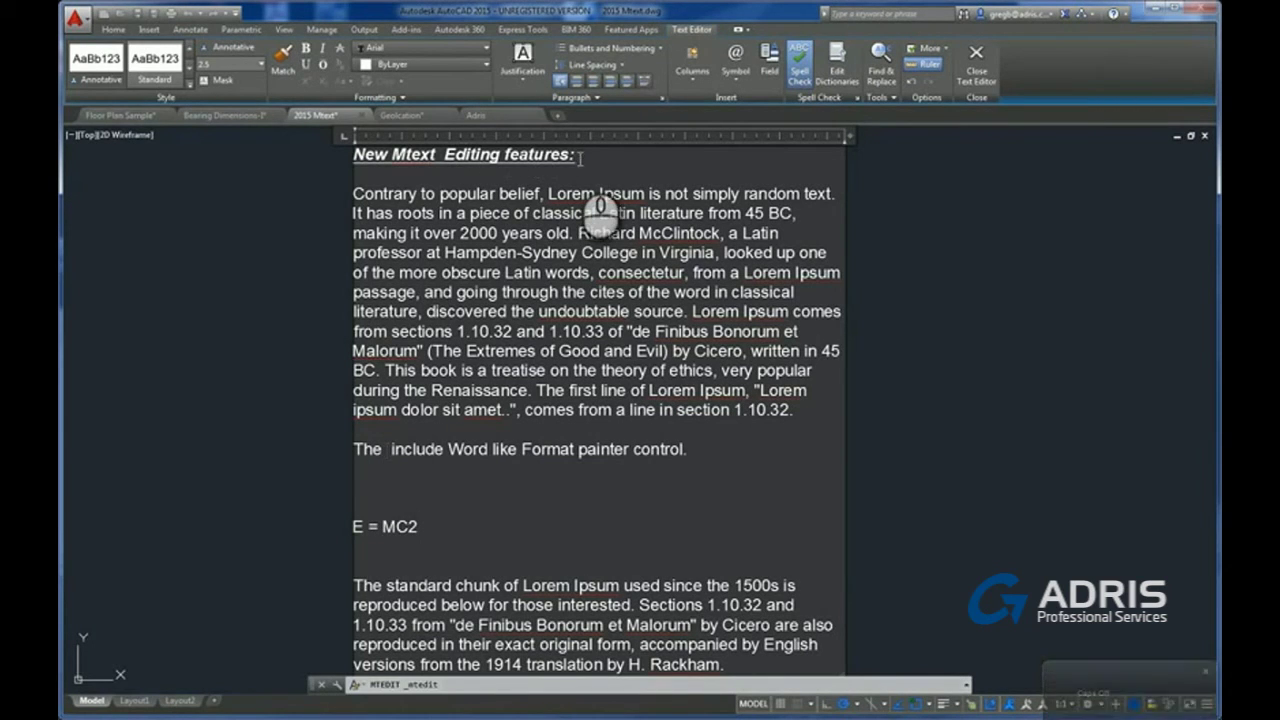
# Match the heading's bold italic underlined formatting onto the 'The include…' line
pyautogui.moveTo(579, 157); pyautogui.dragTo(355, 162)
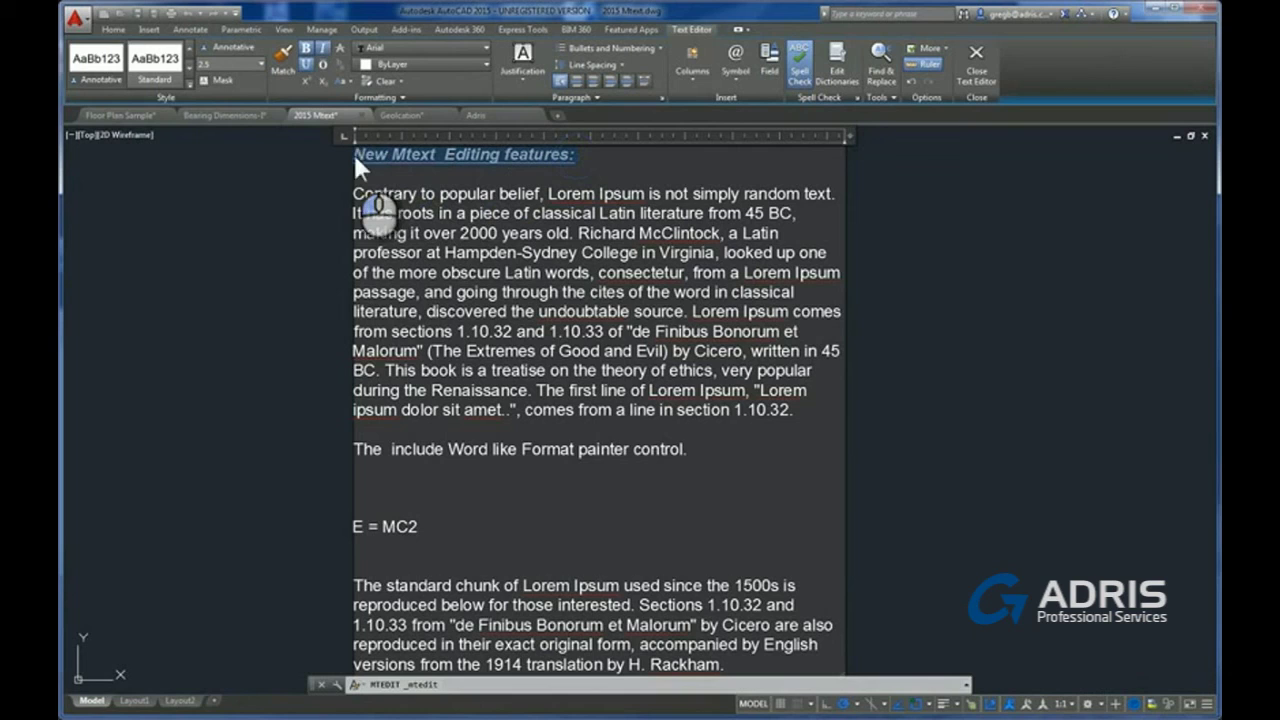
pyautogui.click(282, 69)
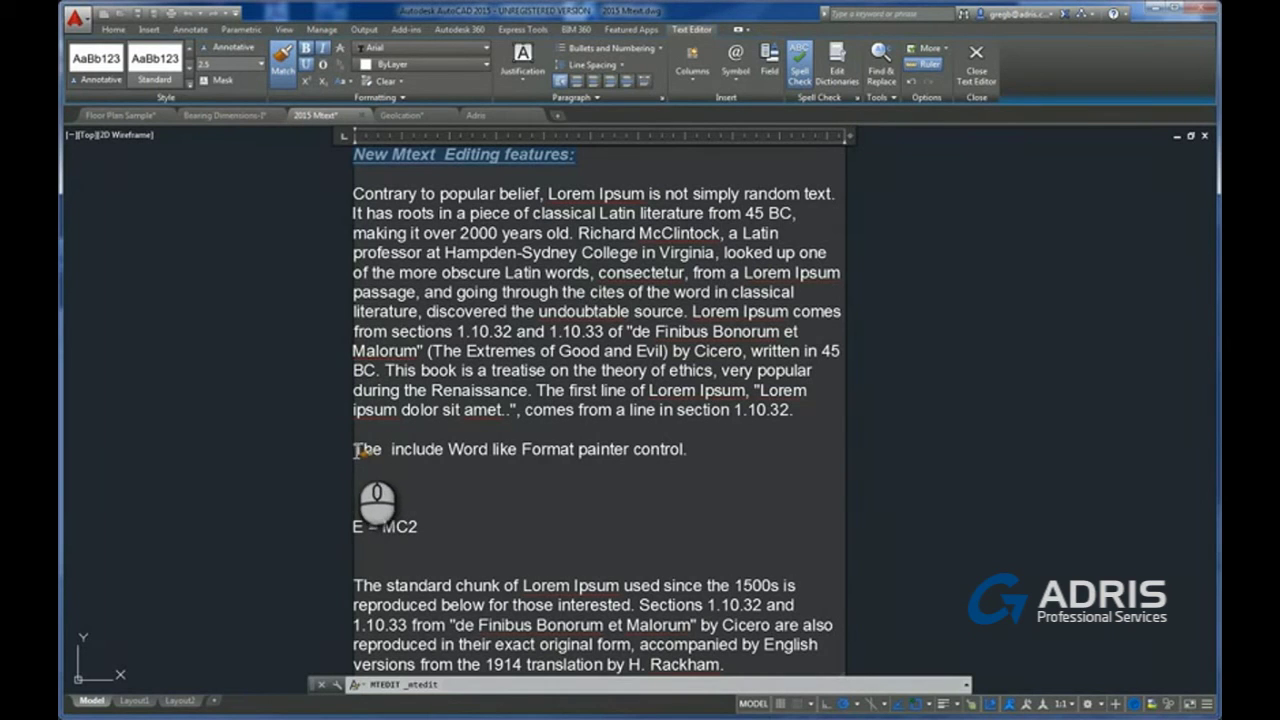
pyautogui.moveTo(358, 452); pyautogui.dragTo(702, 453)
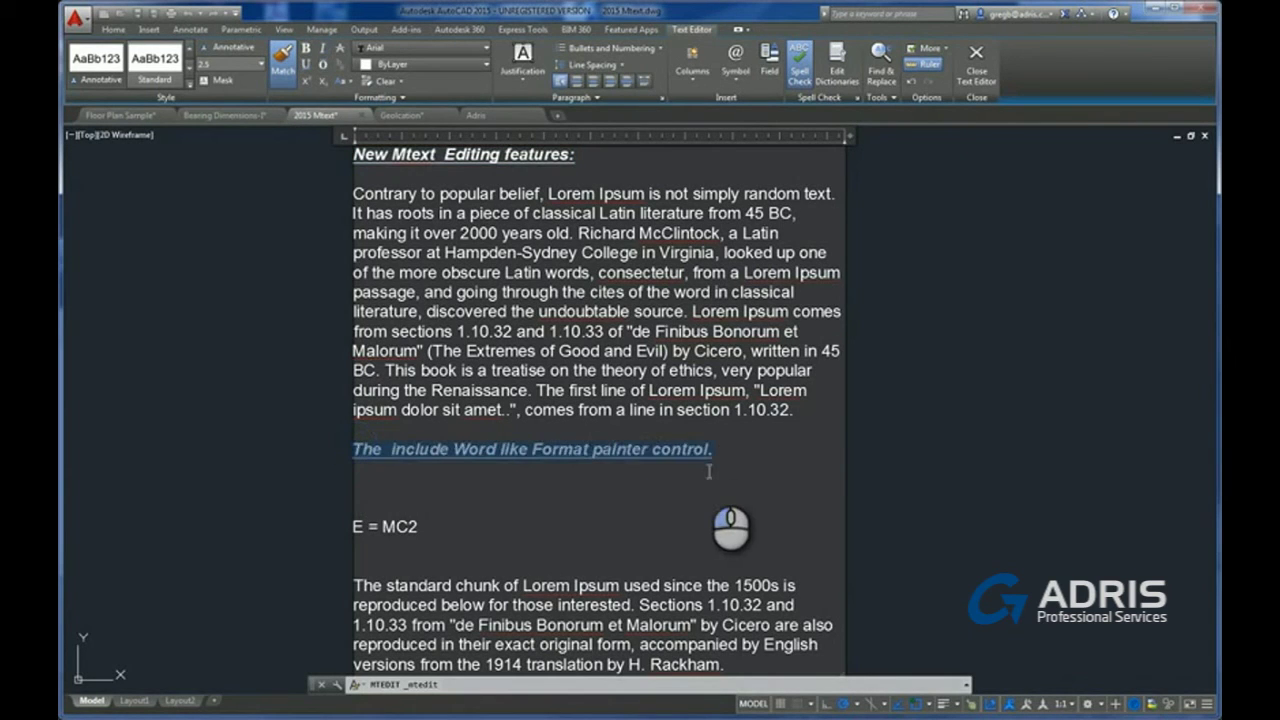
pyautogui.click(576, 507)
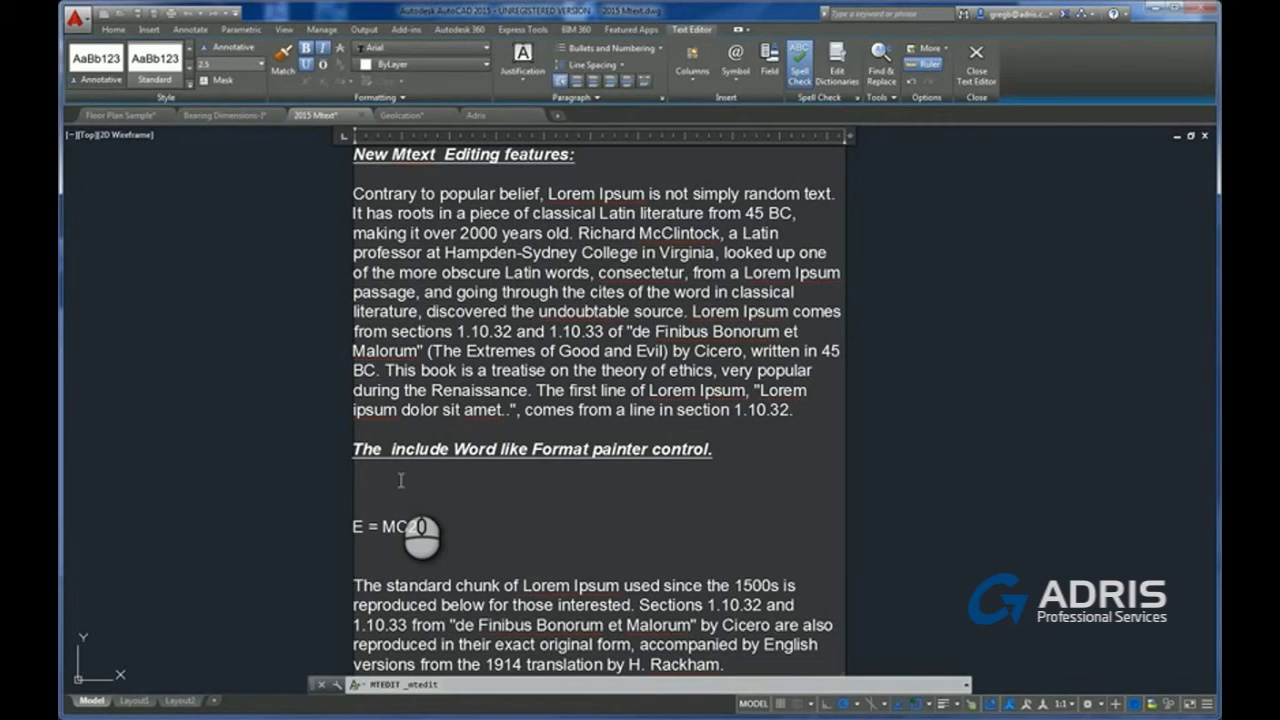
# Create an auto-numbered list with '1.' and the item 'some text'
pyautogui.write('1.')
pyautogui.press('Tab')
pyautogui.write('some text')
pyautogui.press('Return')
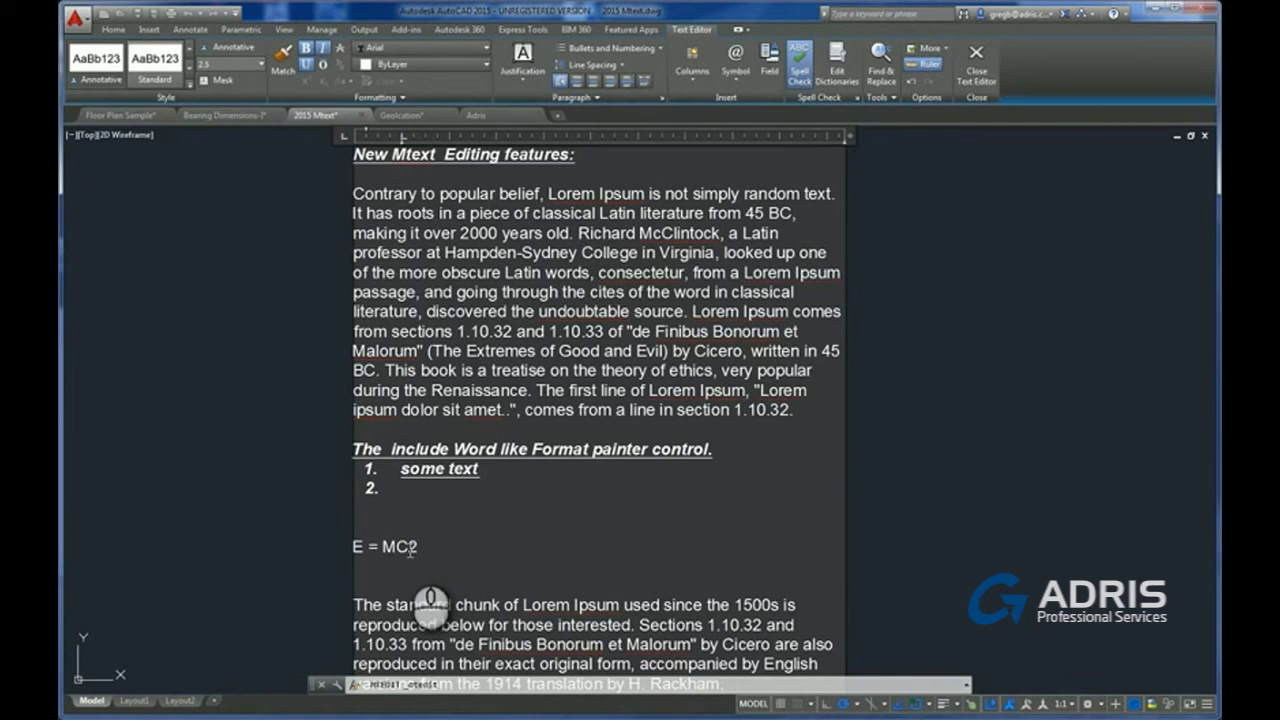
# Superscript the 2 in E = MC2 and close the text editor
pyautogui.moveTo(409, 548); pyautogui.dragTo(429, 552)
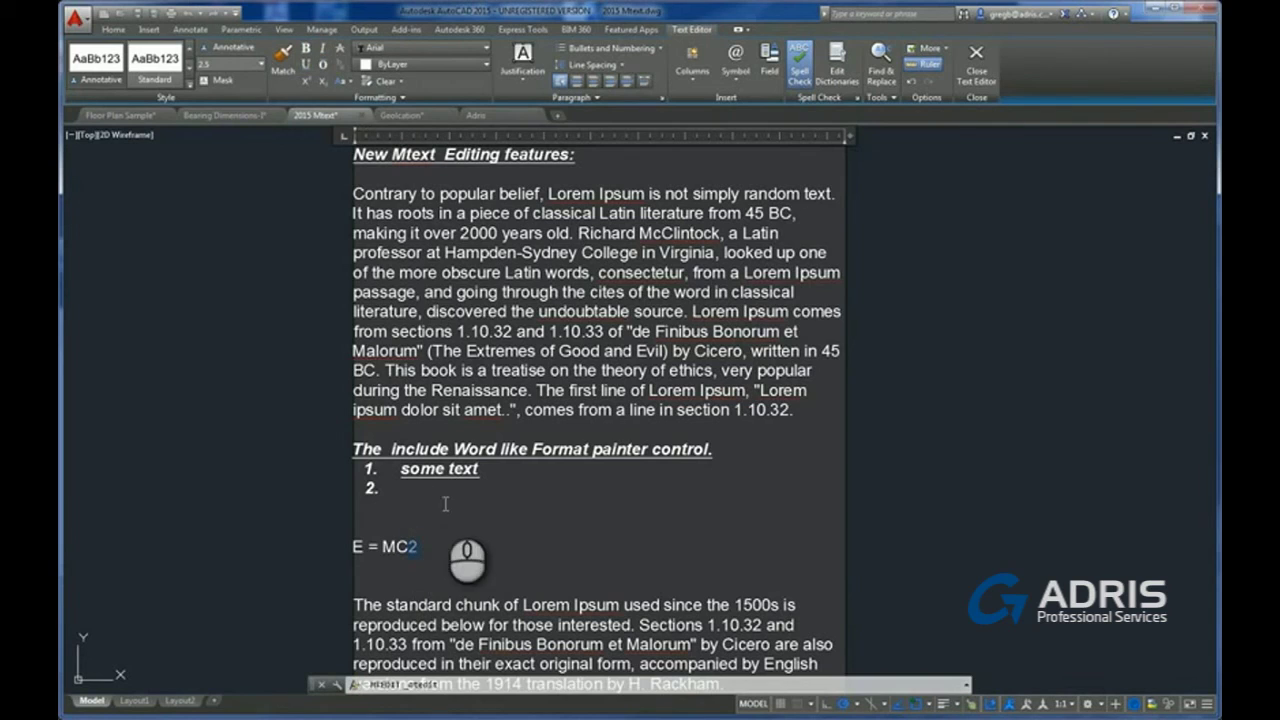
pyautogui.click(322, 82)
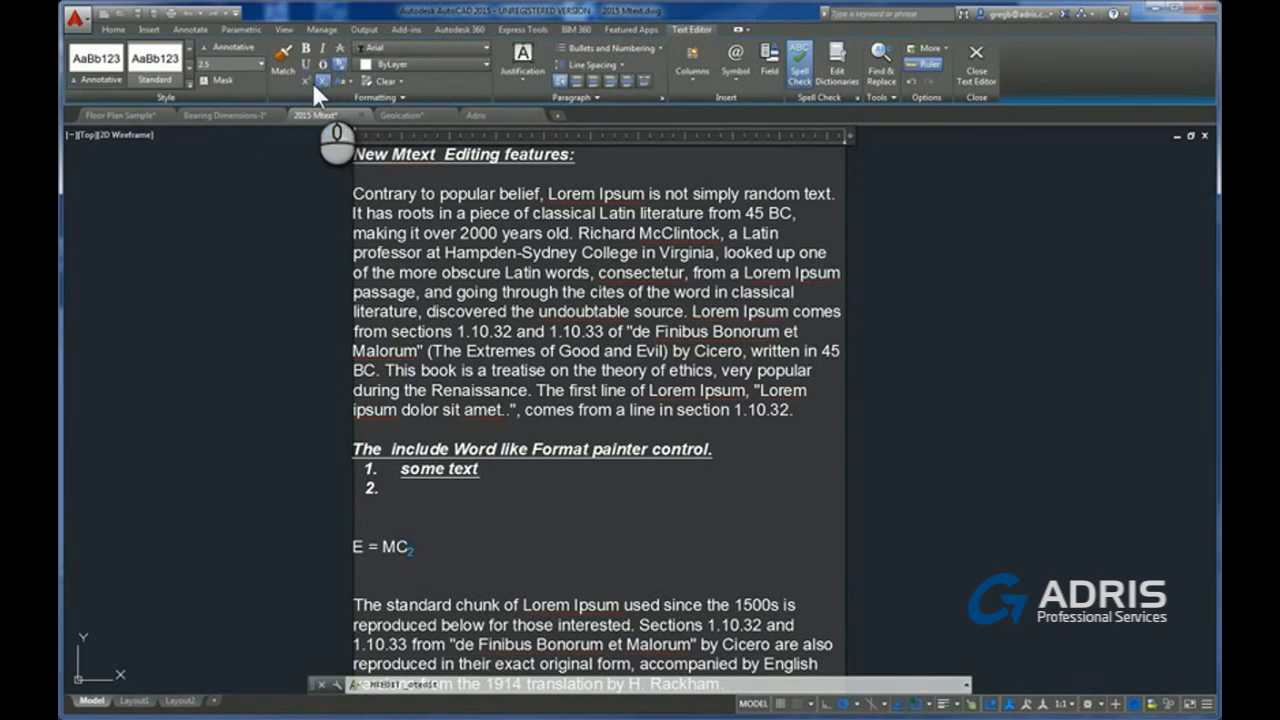
pyautogui.click(306, 82)
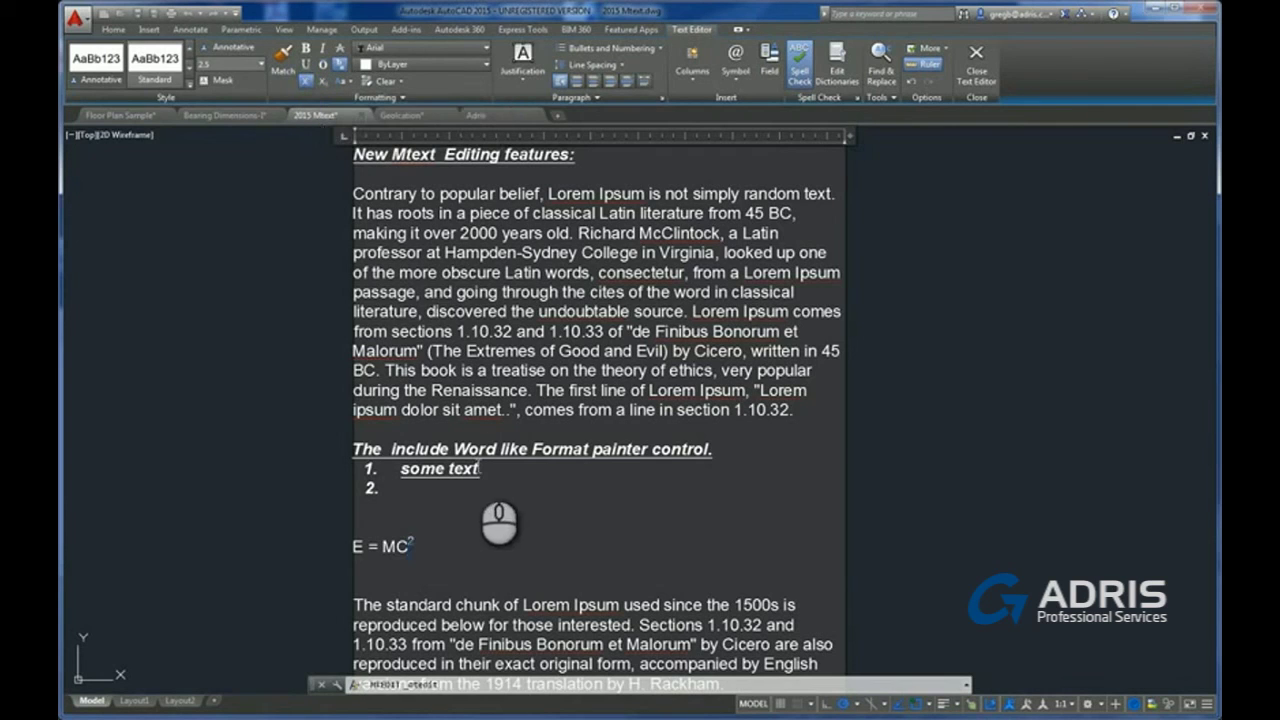
pyautogui.click(452, 543)
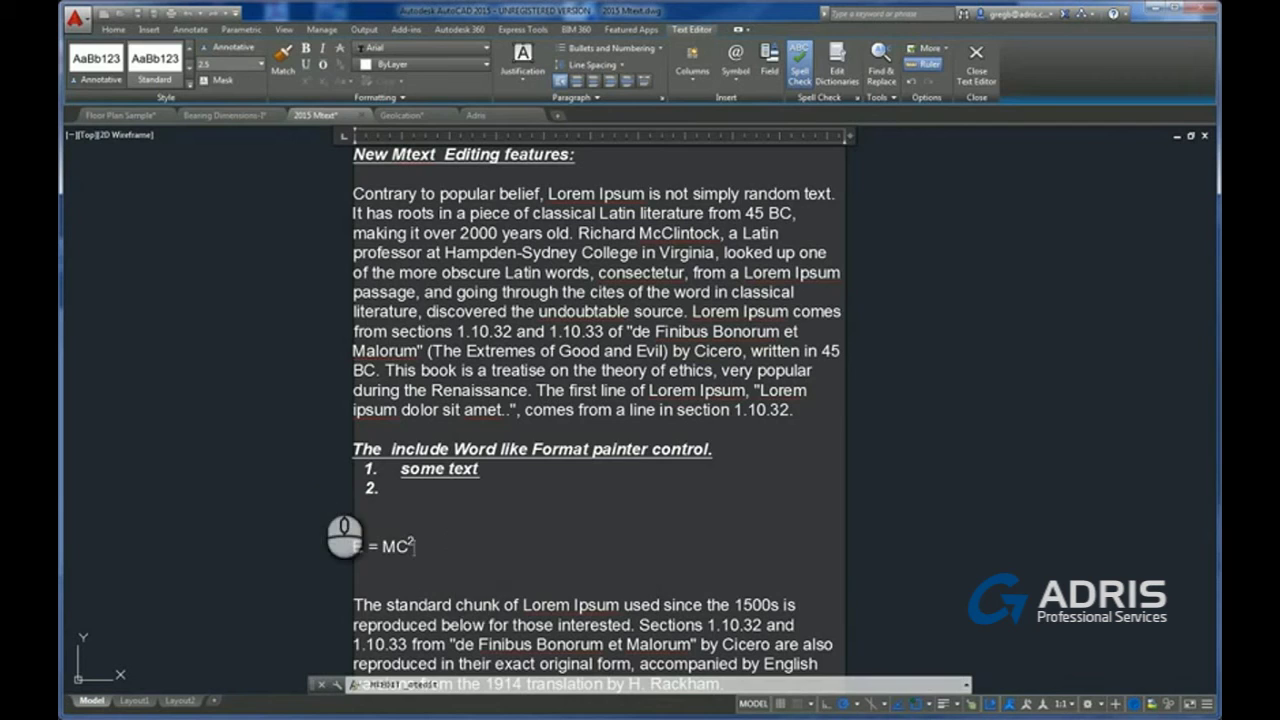
pyautogui.click(322, 477)
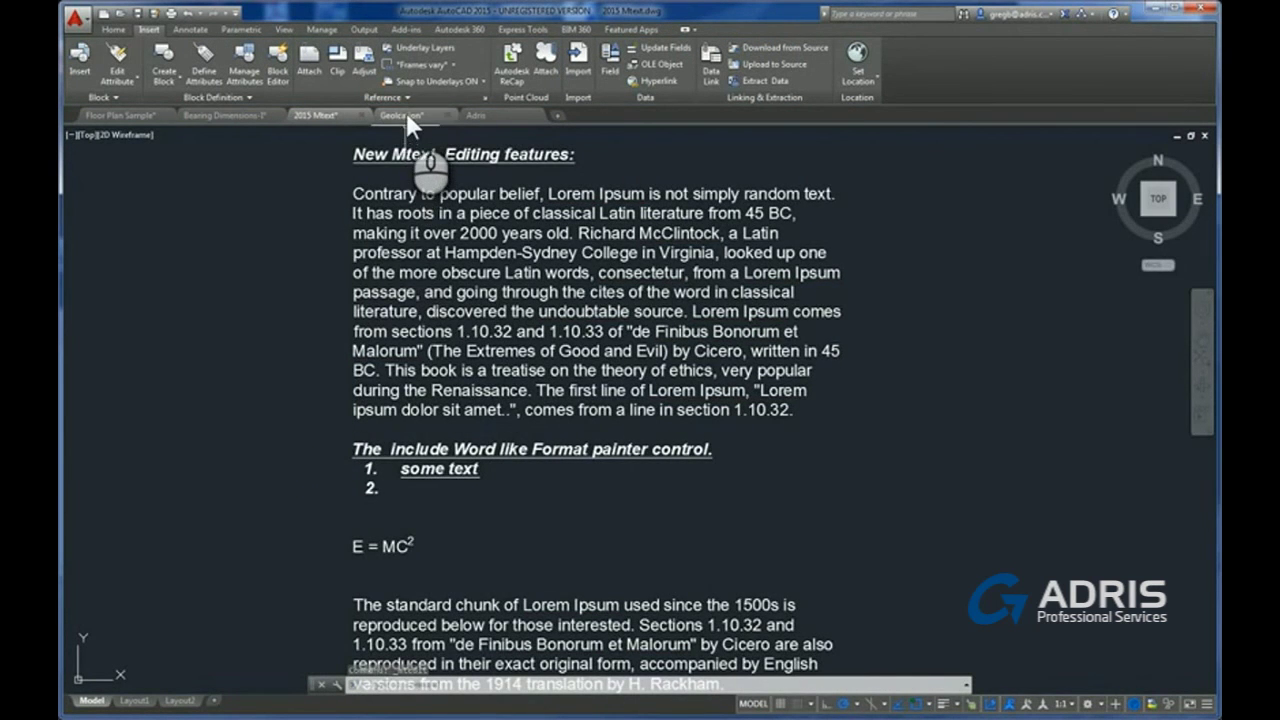
# Show the Geolocation drawing's Layout1 with its captured aerial map of the building and car park
pyautogui.click(400, 115)
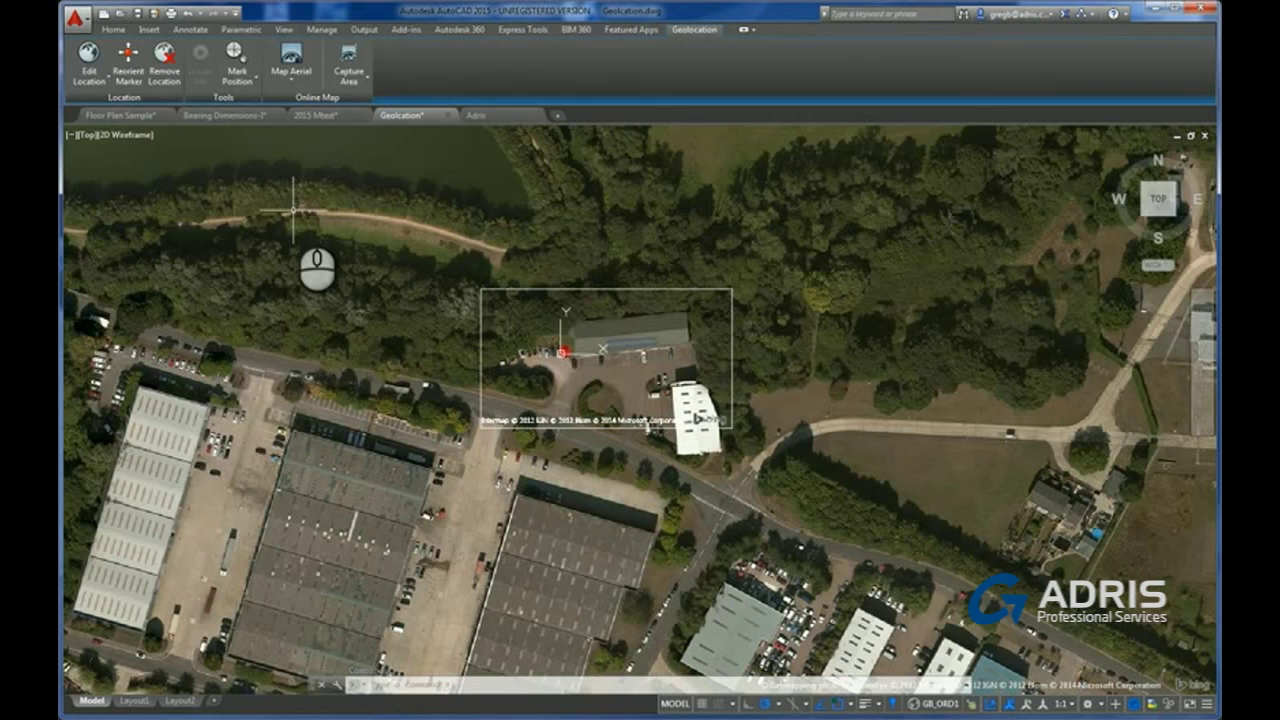
pyautogui.click(350, 86)
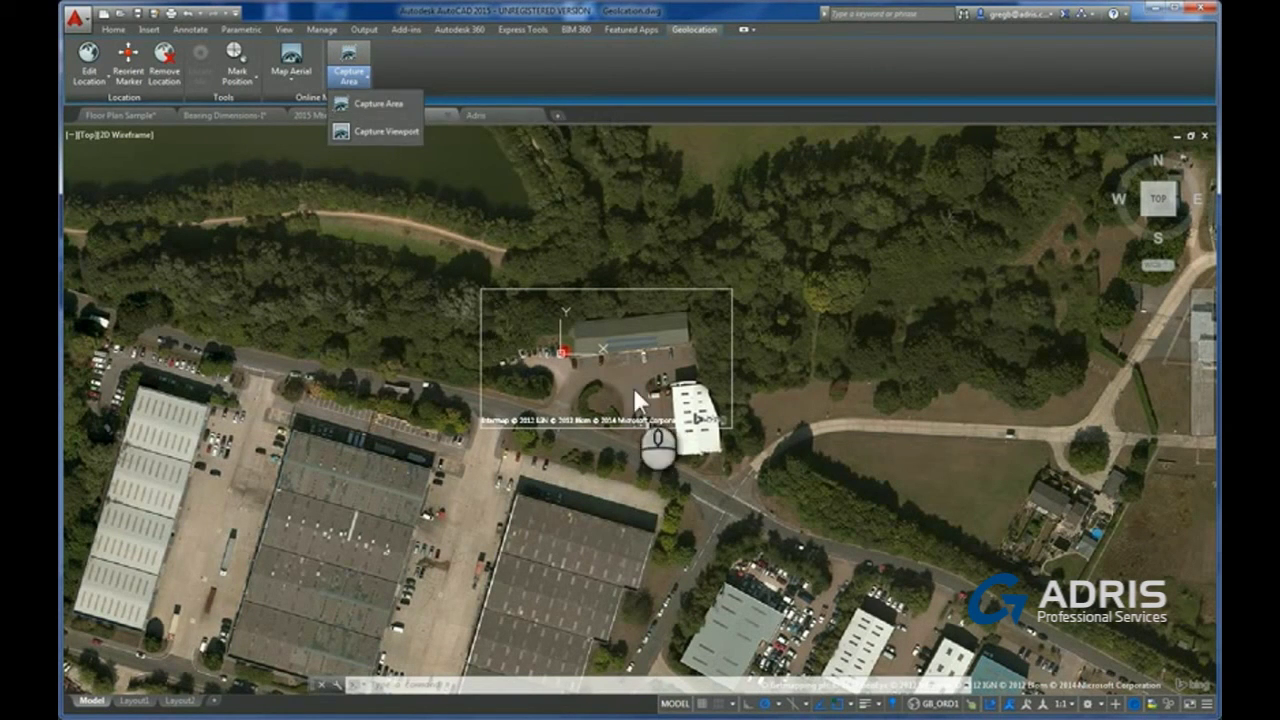
pyautogui.click(134, 700)
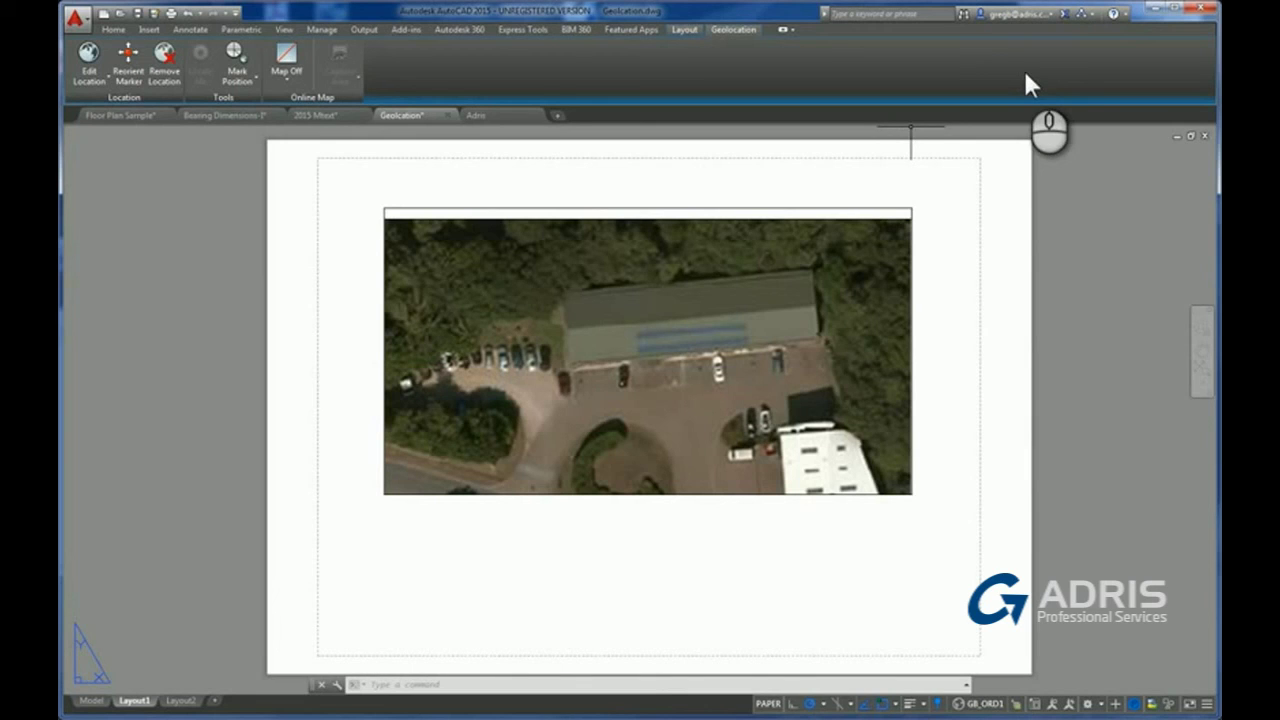
pyautogui.click(113, 30)
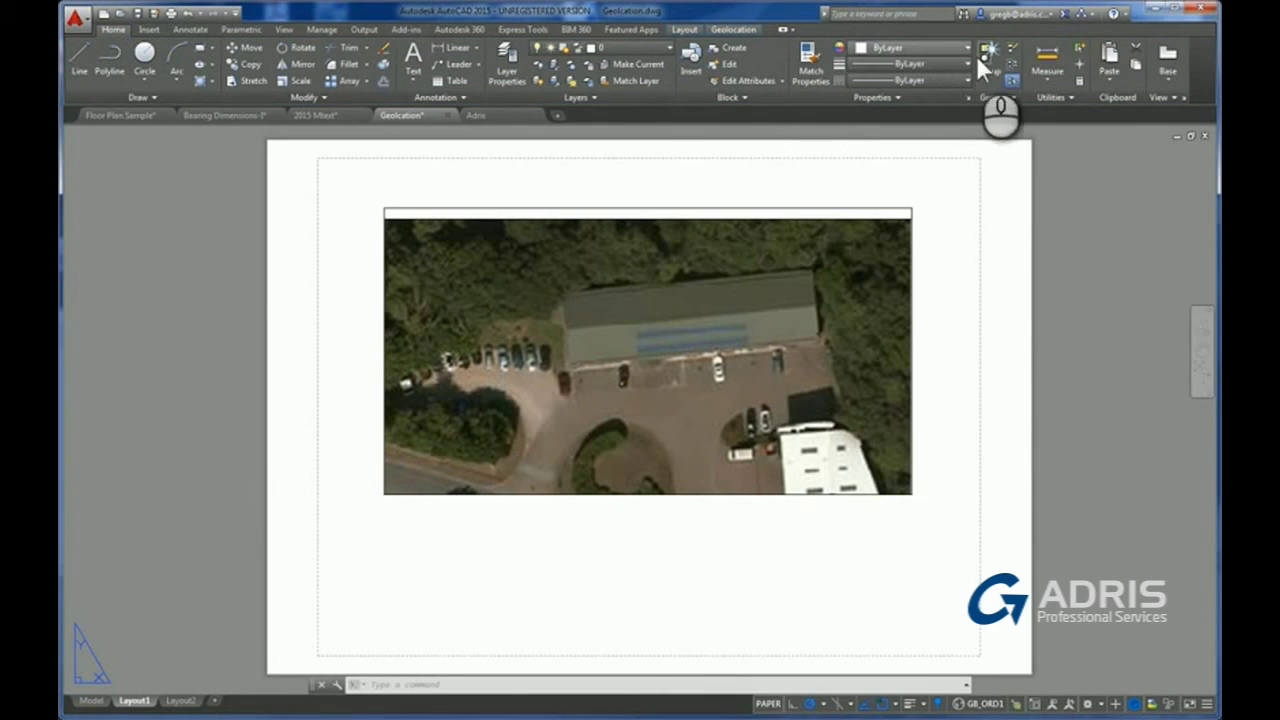
# Search AutoCAD Help for 'Arc command' and open the ARC (Command) topic
pyautogui.click(1114, 12)
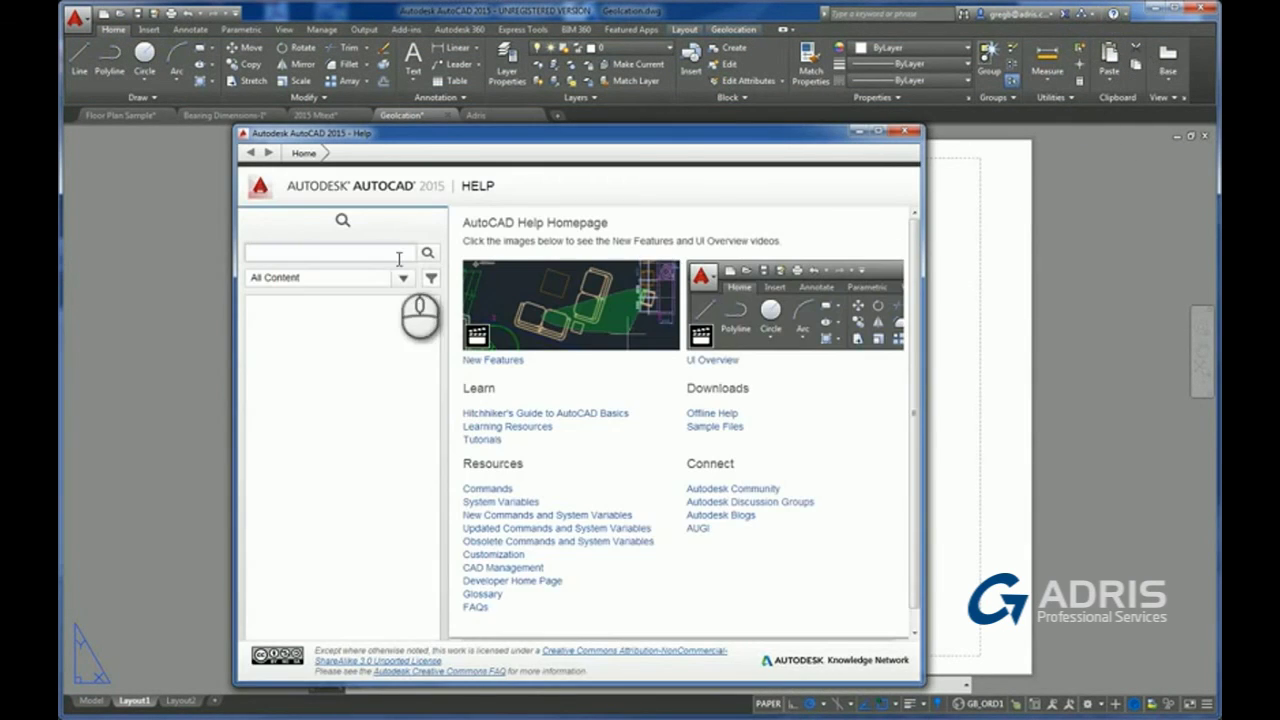
pyautogui.click(354, 254)
pyautogui.write('A')
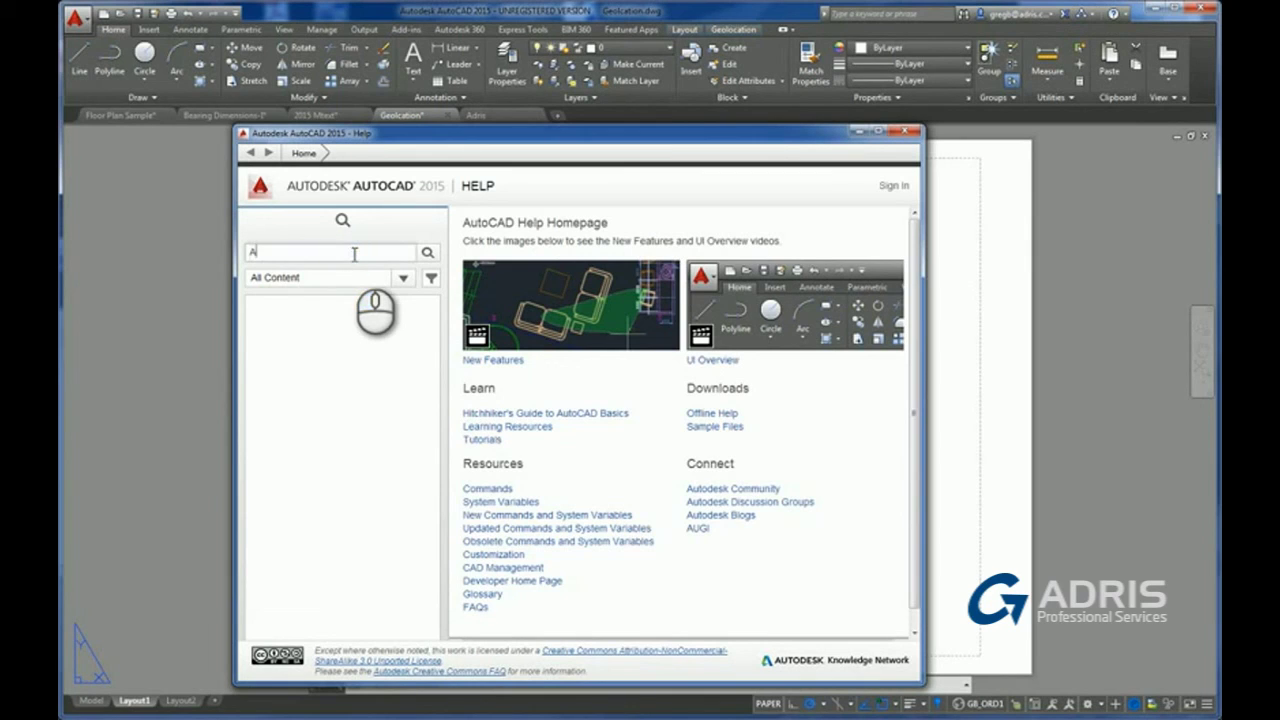
pyautogui.write('rc comm')
pyautogui.press('Return')
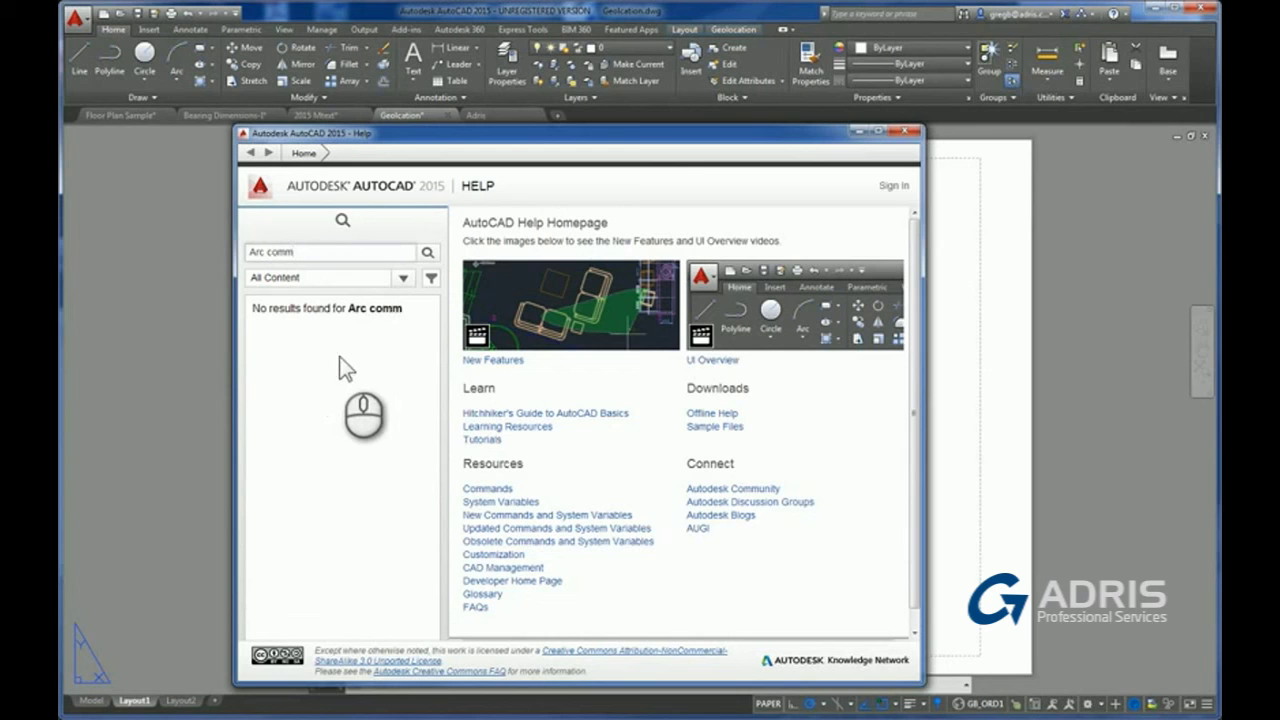
pyautogui.write('and')
pyautogui.press('Return')
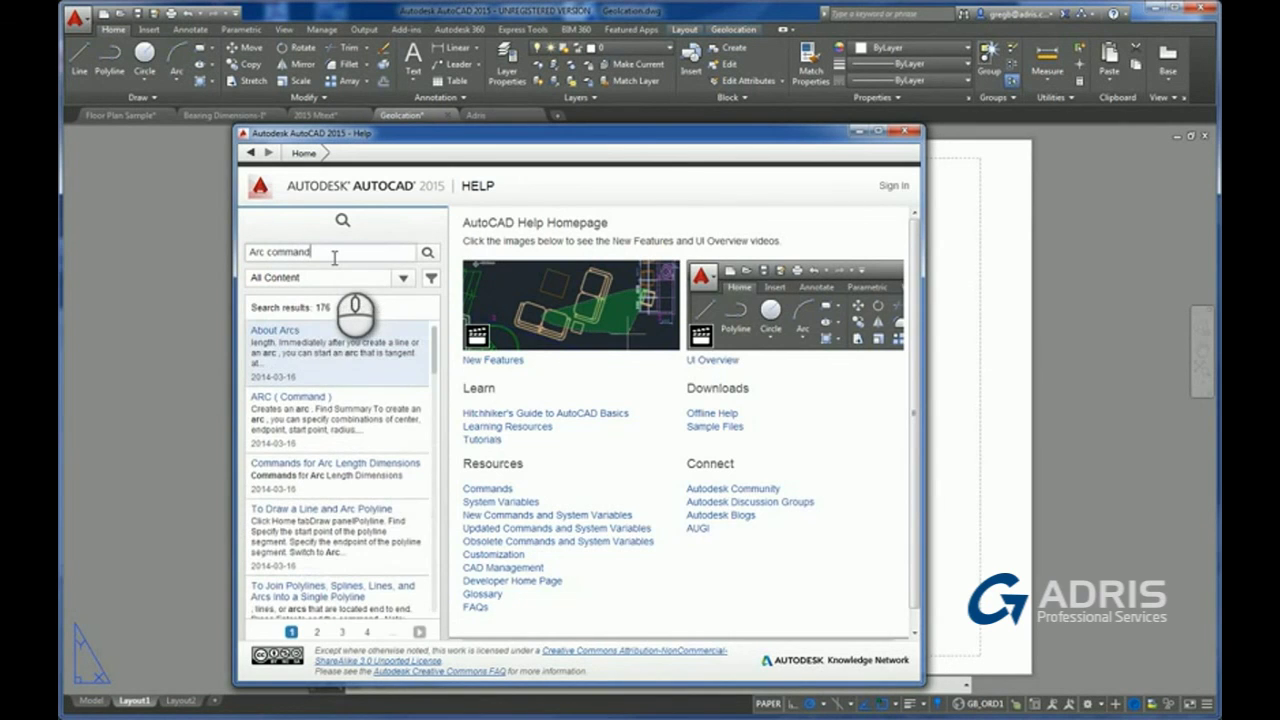
pyautogui.click(300, 365)
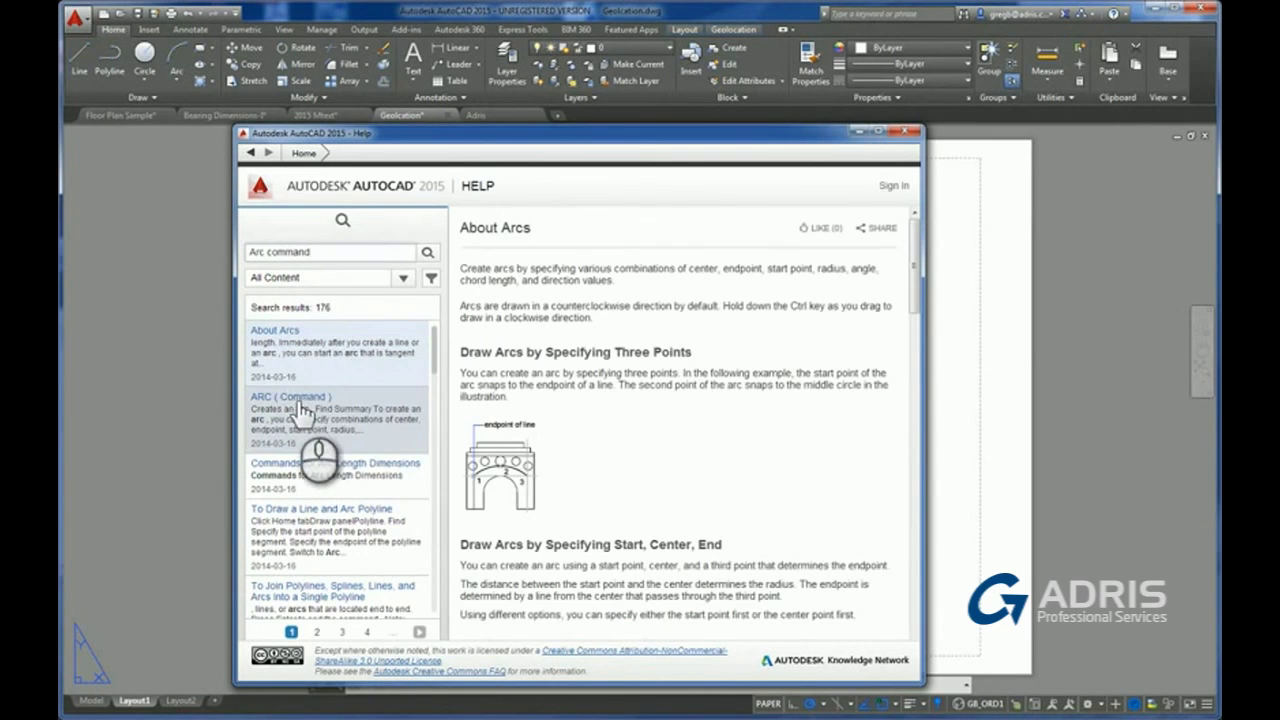
pyautogui.click(300, 410)
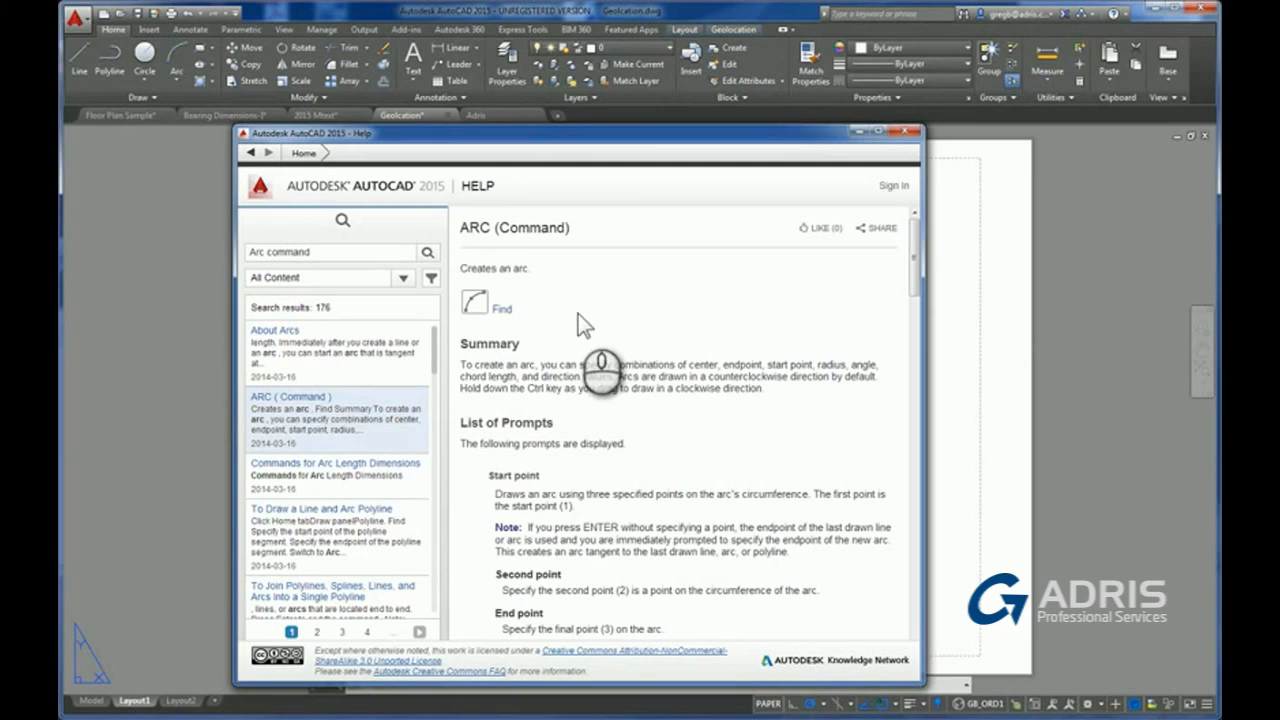
# Use Find in the ARC help topic to locate the ARC command in the interface
pyautogui.click(503, 310)
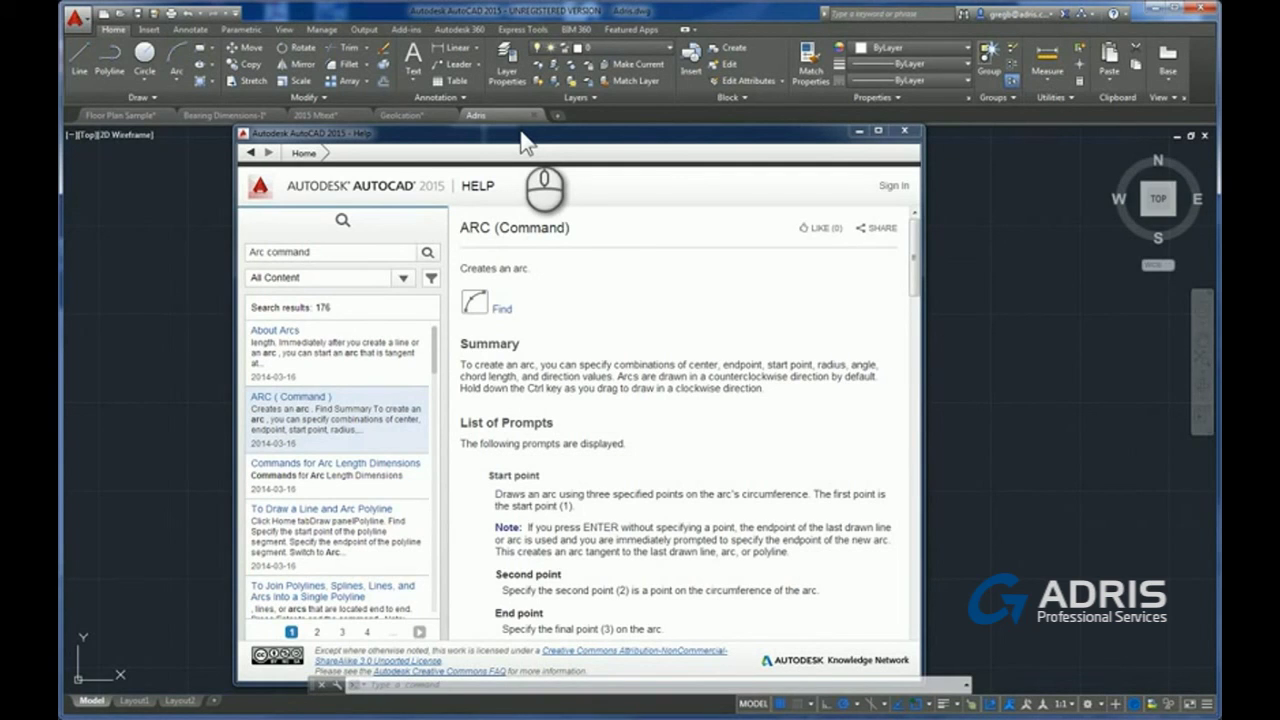
pyautogui.click(904, 131)
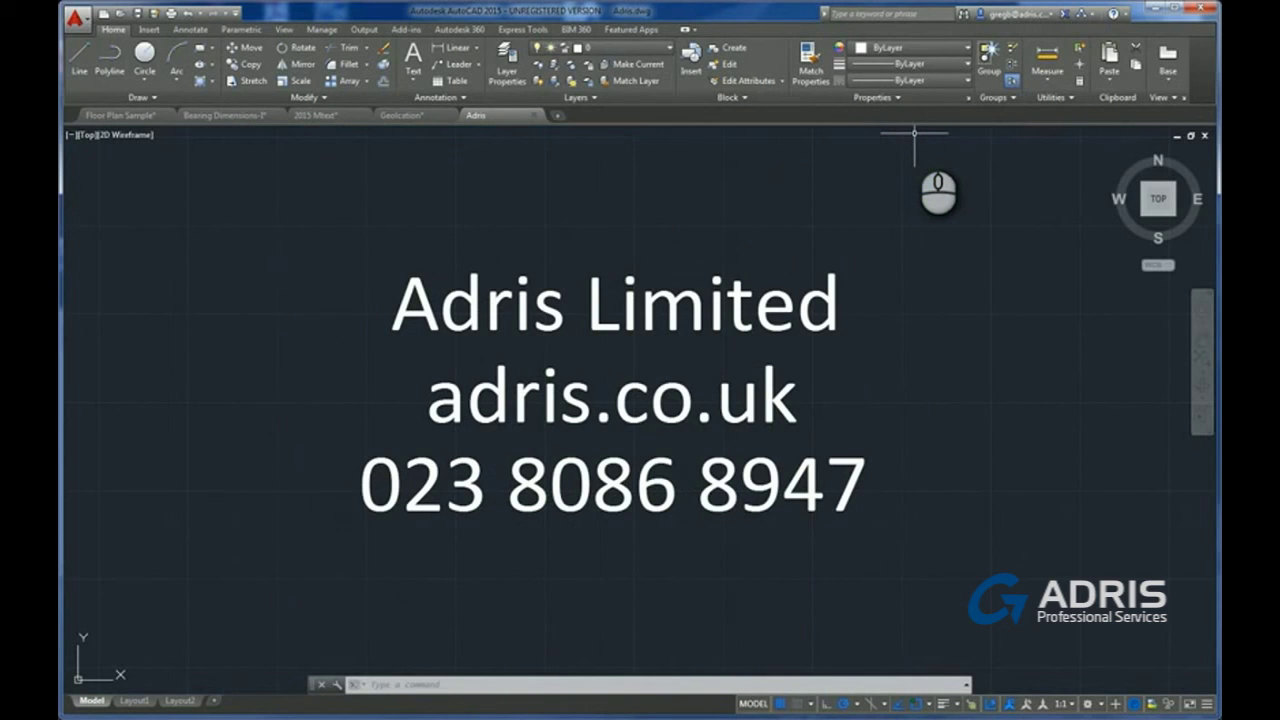